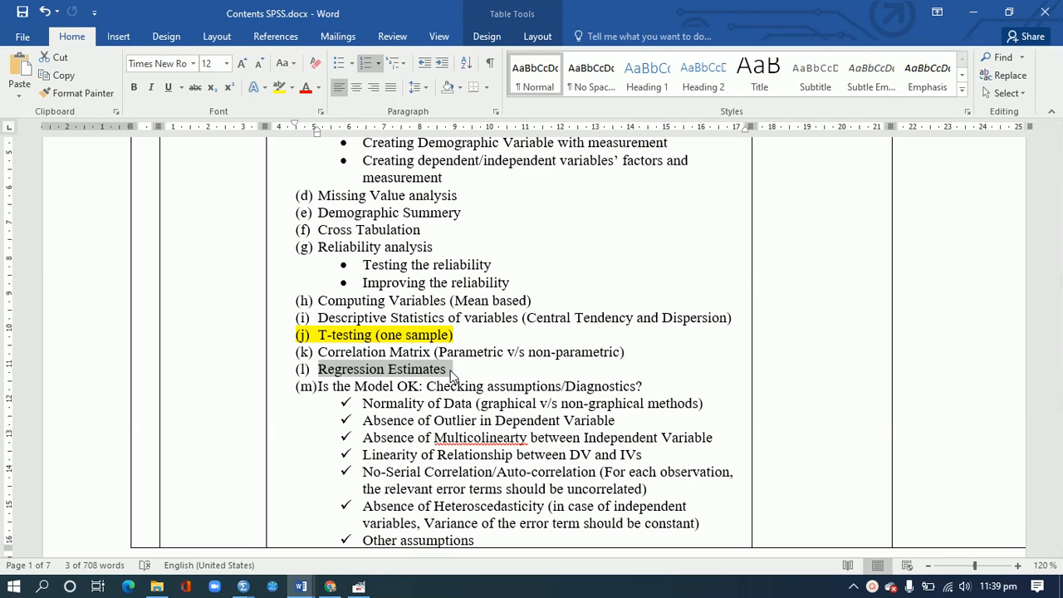
- Switch to the SPSS Statistics output viewer and open a linear regression analysis
{"action": "left_click", "coordinate": [449, 375]}
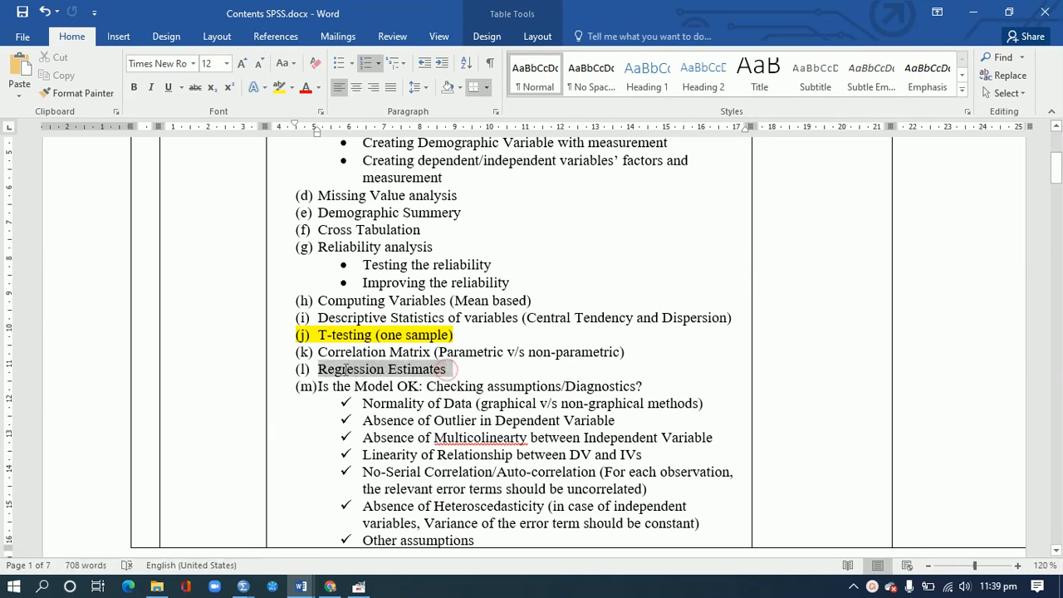
{"action": "left_click_drag", "start_coordinate": [449, 376], "coordinate": [345, 371]}
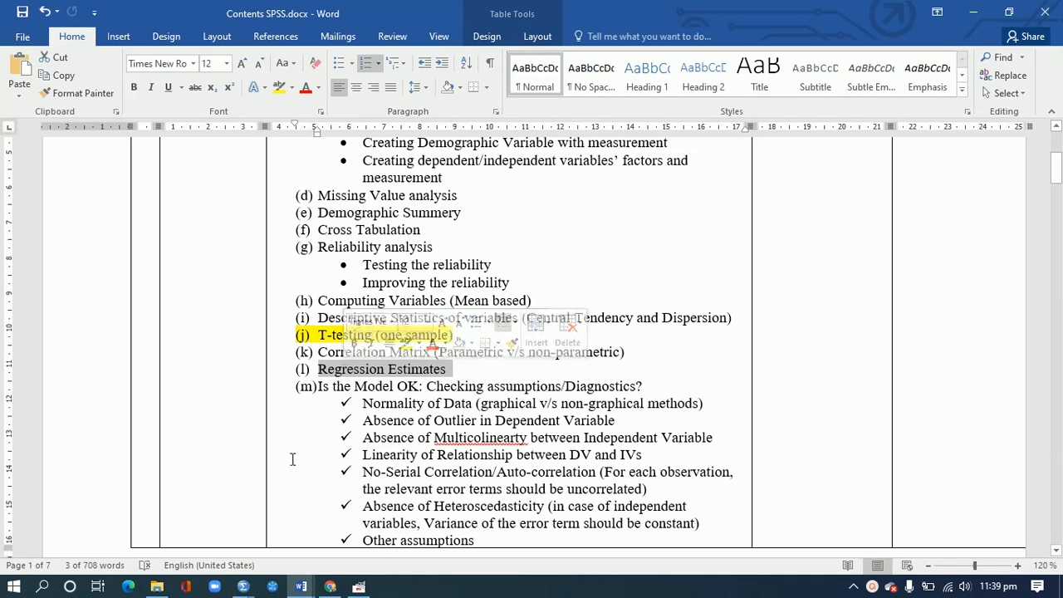
{"action": "left_click", "coordinate": [241, 583]}
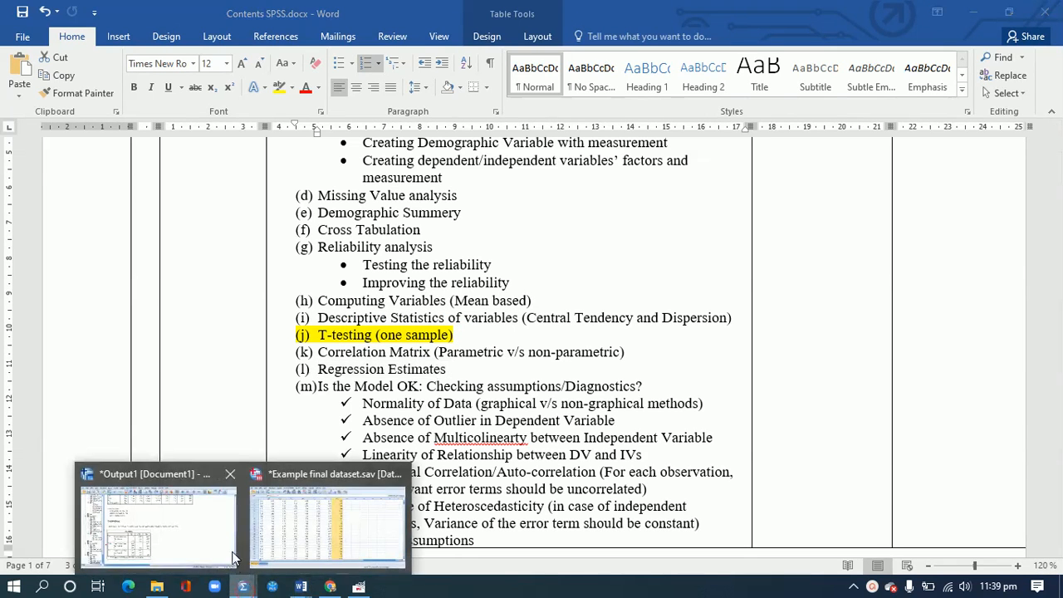
{"action": "left_click", "coordinate": [222, 534]}
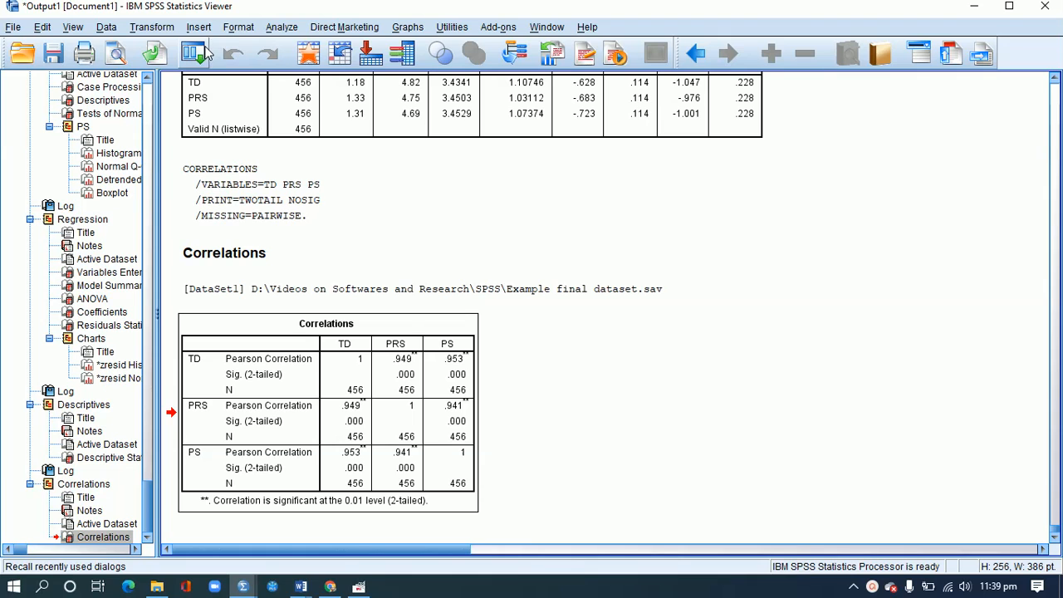
{"action": "left_click", "coordinate": [283, 27]}
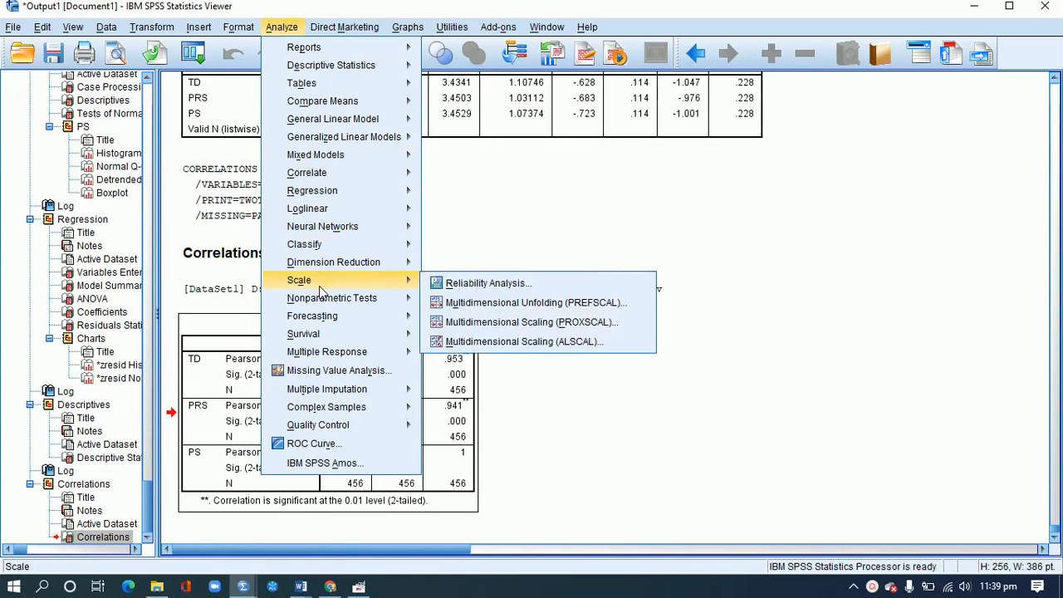
{"action": "mouse_move", "coordinate": [332, 199]}
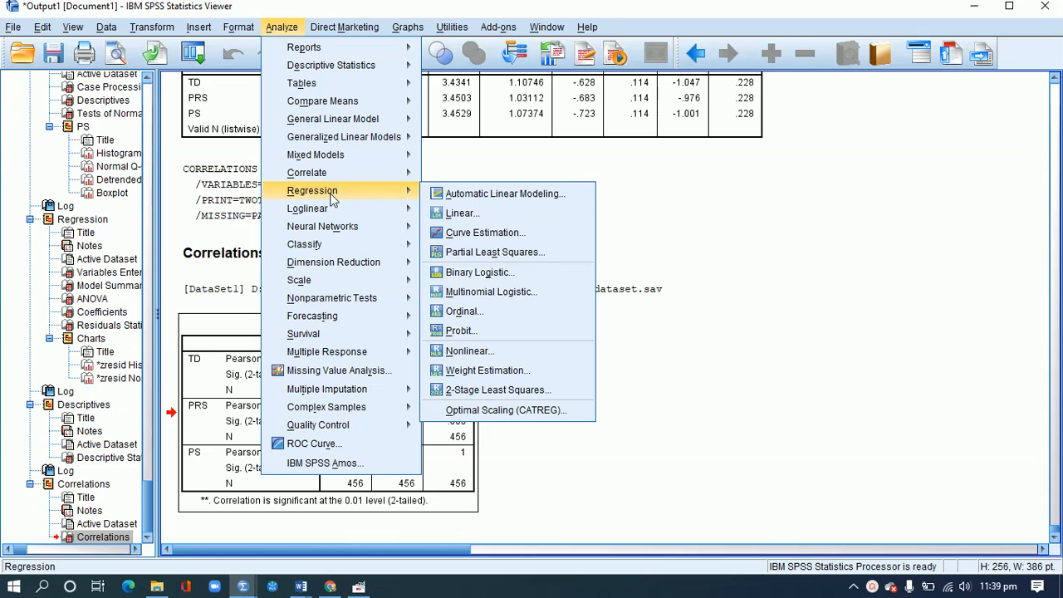
{"action": "left_click", "coordinate": [459, 214]}
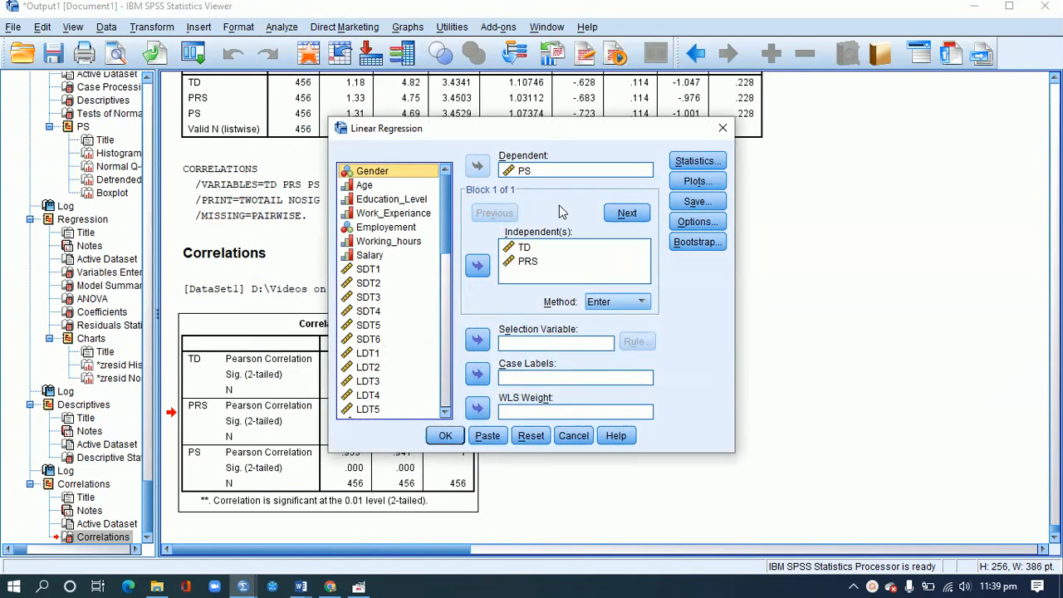
- Remove PRS and TD from the independent variables and PS from the dependent variable of the linear regression
{"action": "left_click", "coordinate": [526, 260]}
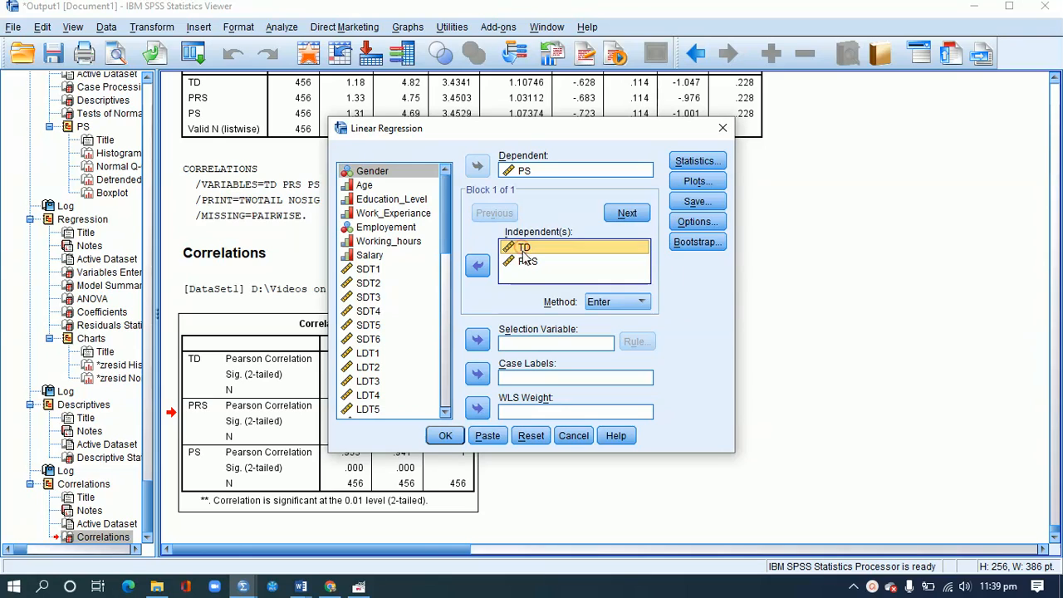
{"action": "left_click", "coordinate": [481, 266]}
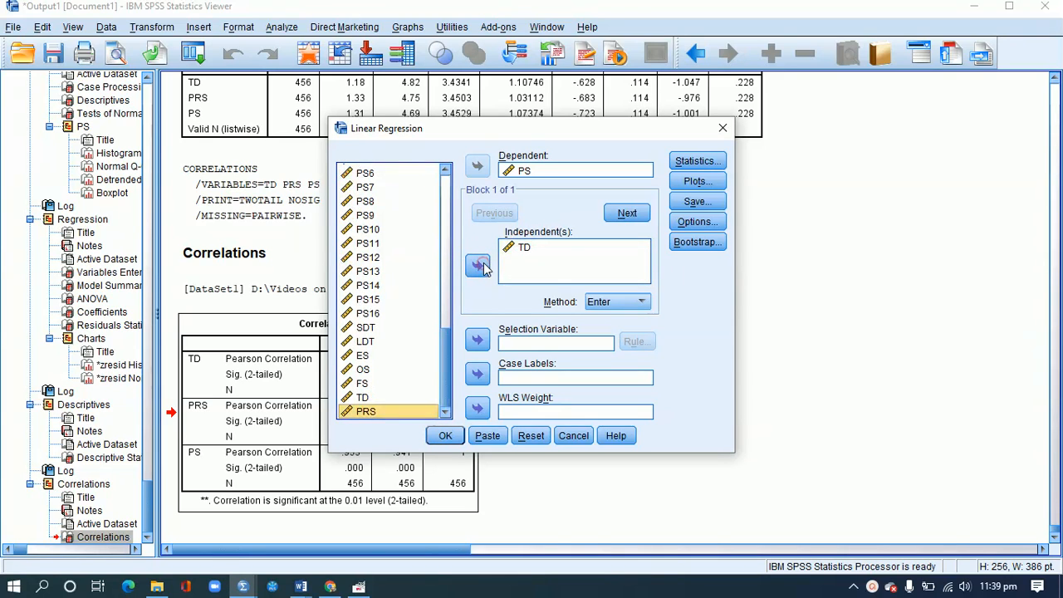
{"action": "left_click", "coordinate": [479, 266]}
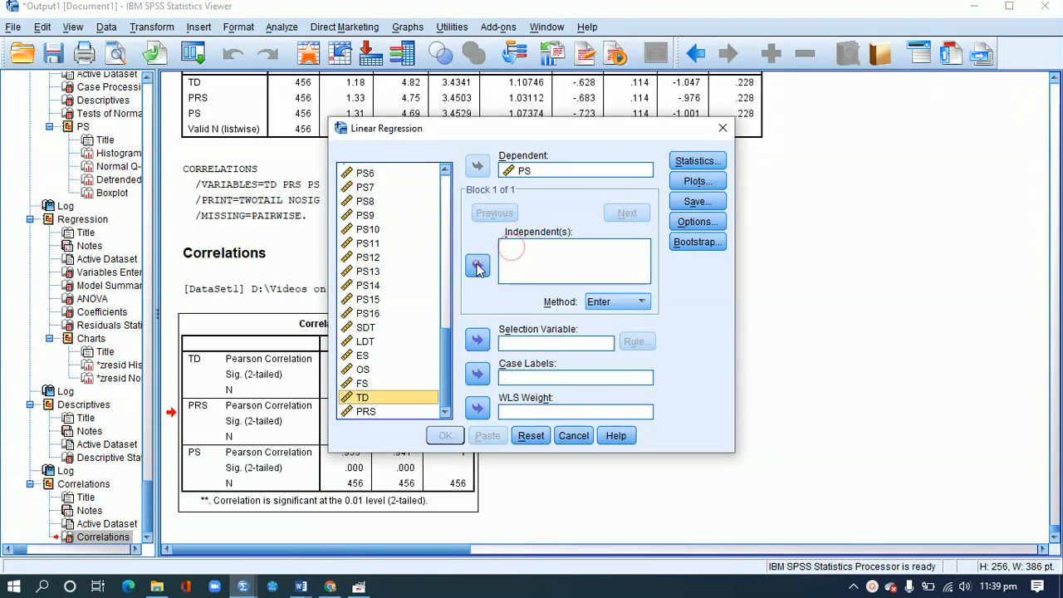
{"action": "left_click", "coordinate": [517, 170]}
{"action": "left_click", "coordinate": [479, 167]}
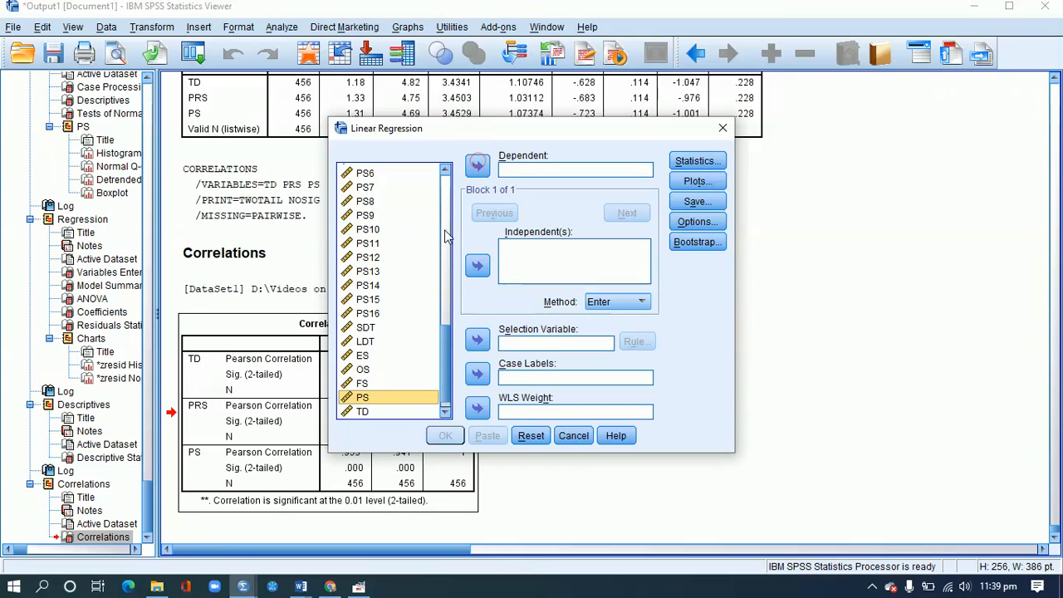
{"action": "left_click", "coordinate": [444, 238]}
{"action": "left_click", "coordinate": [443, 327]}
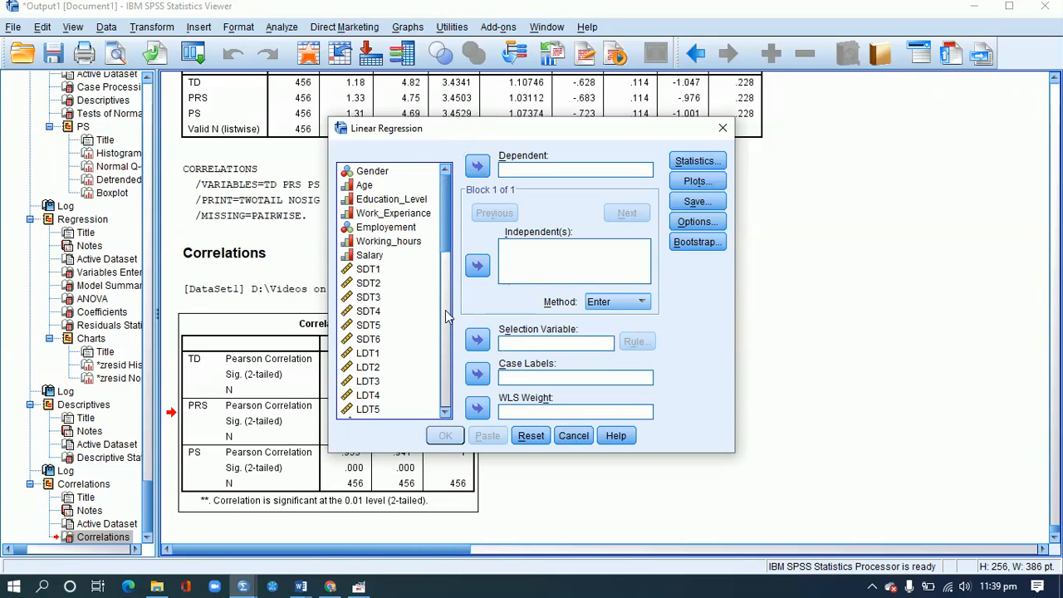
{"action": "left_click", "coordinate": [444, 329]}
{"action": "left_click", "coordinate": [443, 329]}
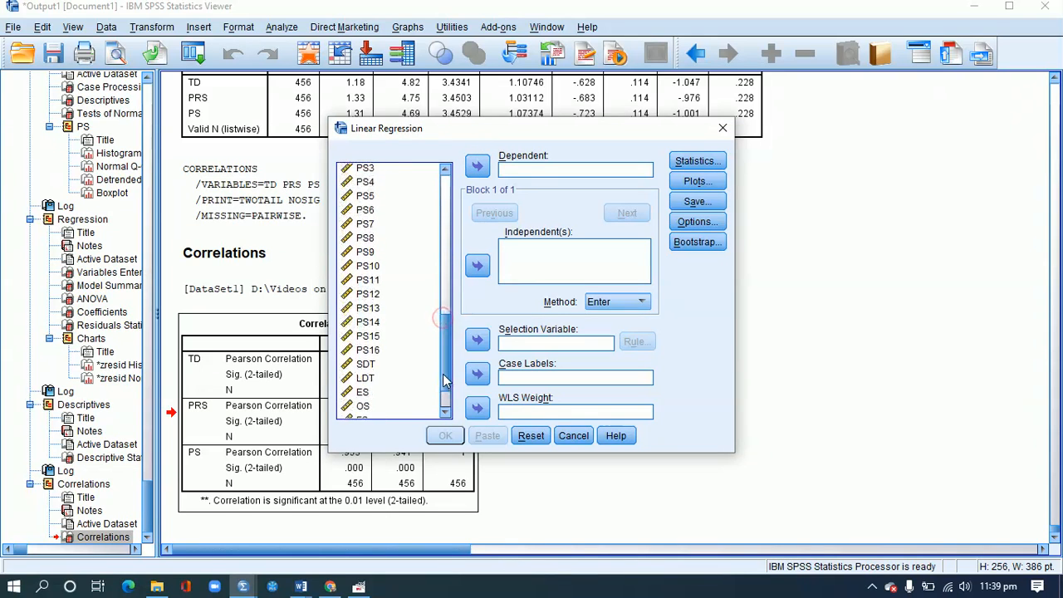
{"action": "left_click", "coordinate": [443, 328]}
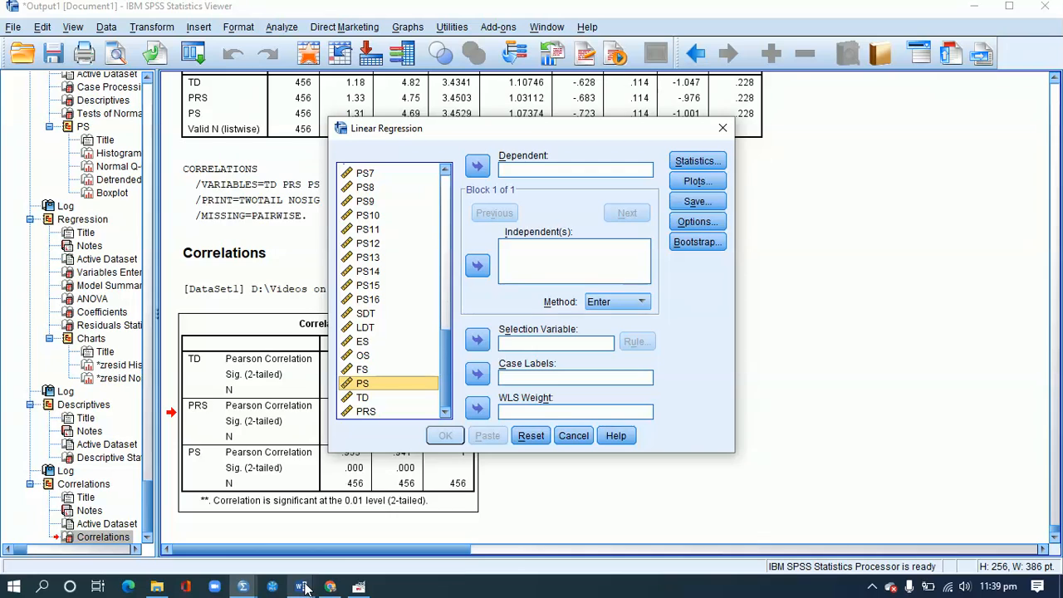
- Switch to the Revised and Amended Questionnaire document in Word and examine which variables the research title names
{"action": "mouse_move", "coordinate": [300, 586]}
{"action": "left_click", "coordinate": [353, 528]}
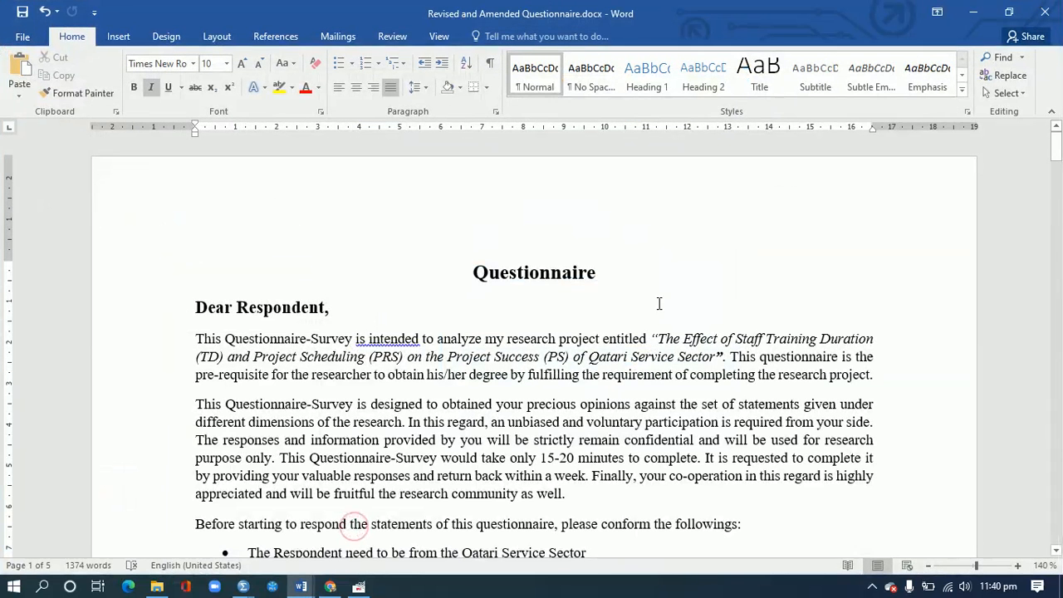
{"action": "left_click_drag", "start_coordinate": [658, 339], "coordinate": [841, 345]}
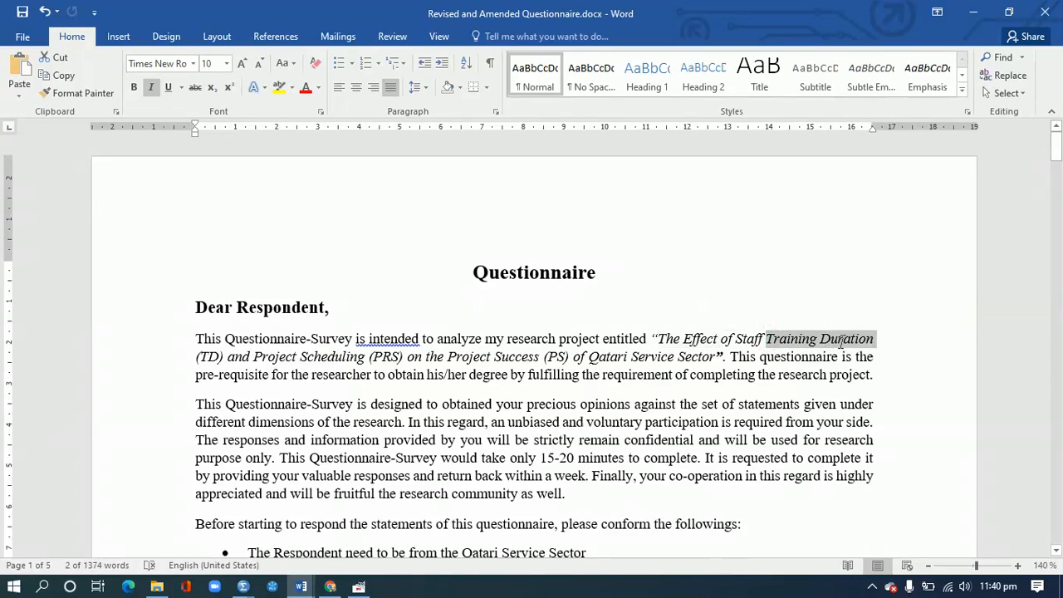
{"action": "left_click_drag", "start_coordinate": [254, 356], "coordinate": [535, 365]}
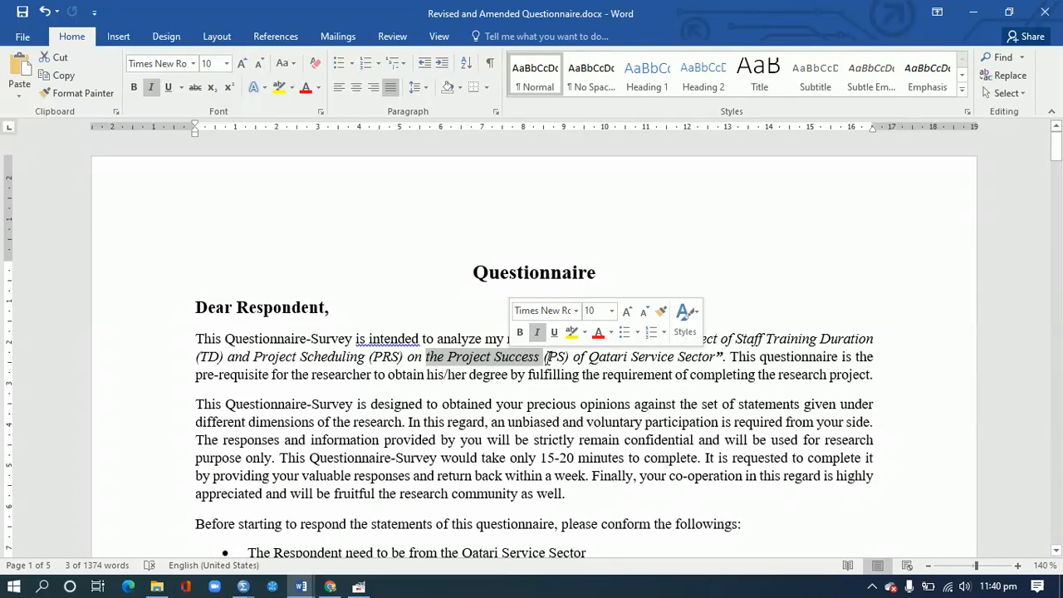
{"action": "left_click_drag", "start_coordinate": [568, 358], "coordinate": [467, 368]}
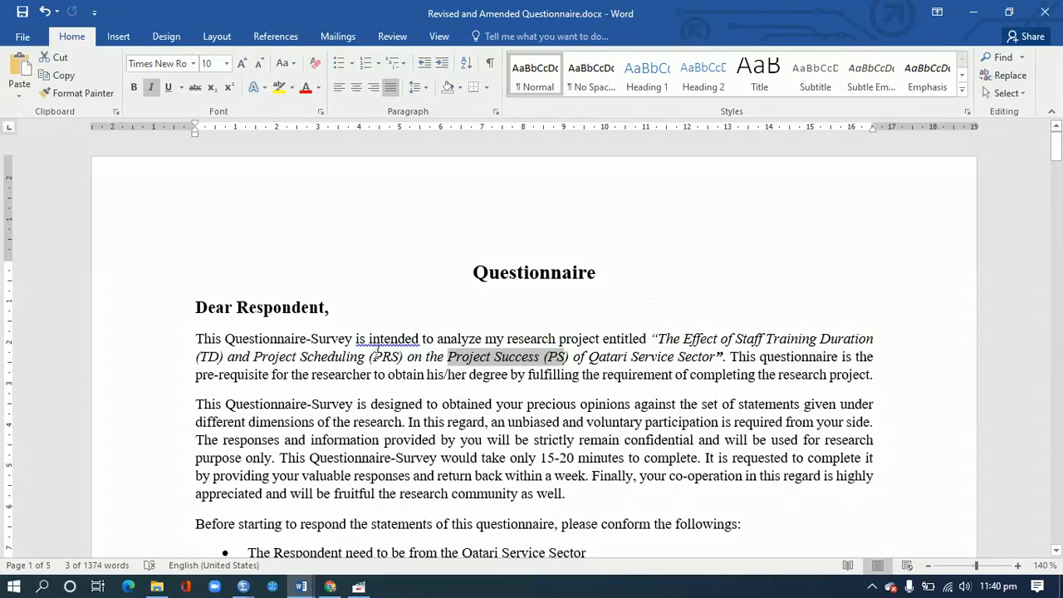
{"action": "left_click_drag", "start_coordinate": [404, 355], "coordinate": [768, 345]}
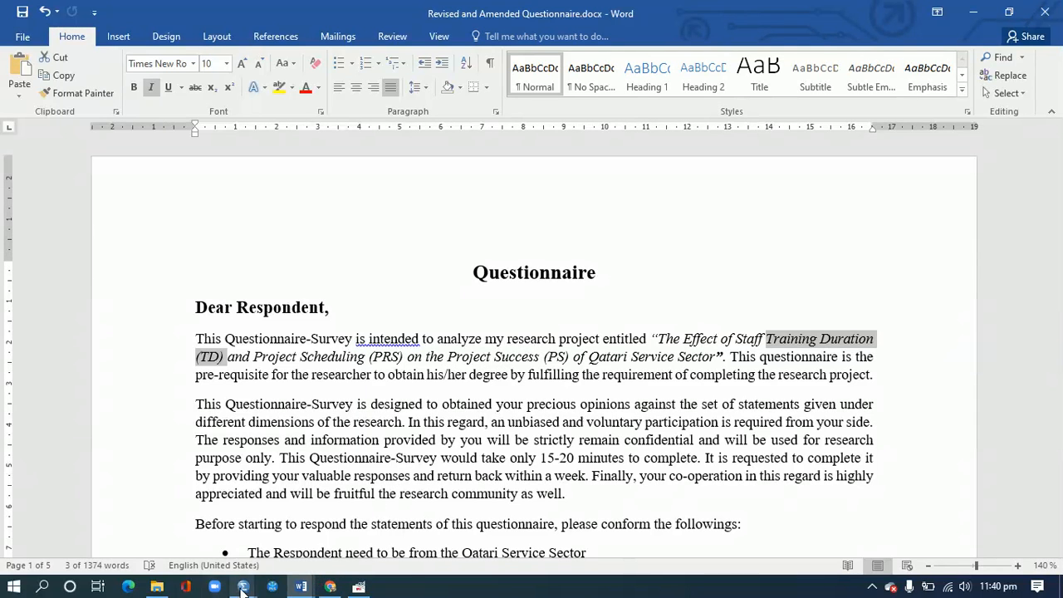
- Return to the SPSS output viewer and assign PS as the dependent variable of the linear regression
{"action": "mouse_move", "coordinate": [242, 587]}
{"action": "left_click", "coordinate": [224, 546]}
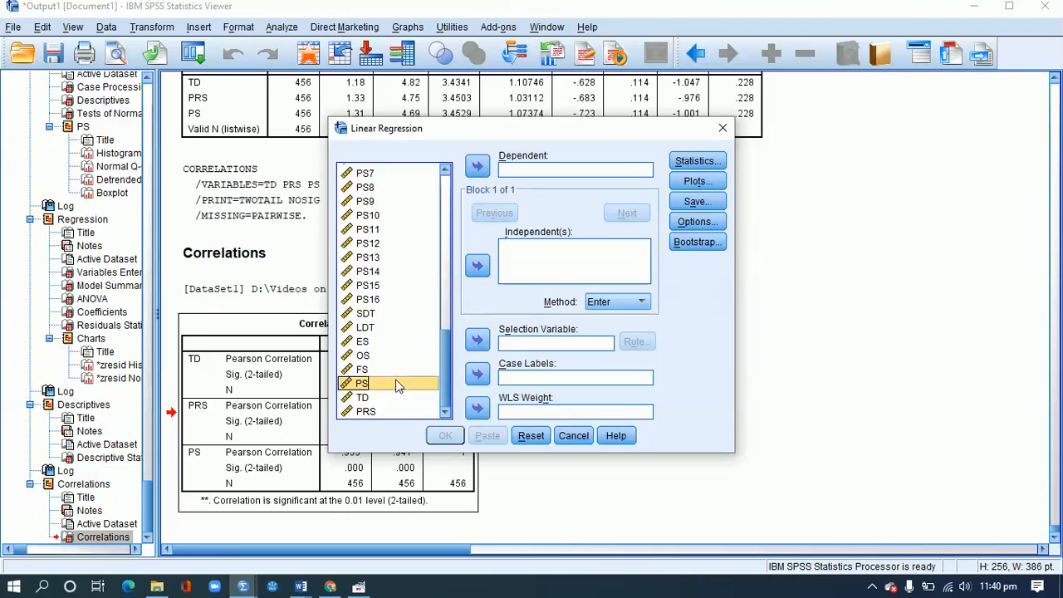
{"action": "left_click", "coordinate": [478, 167]}
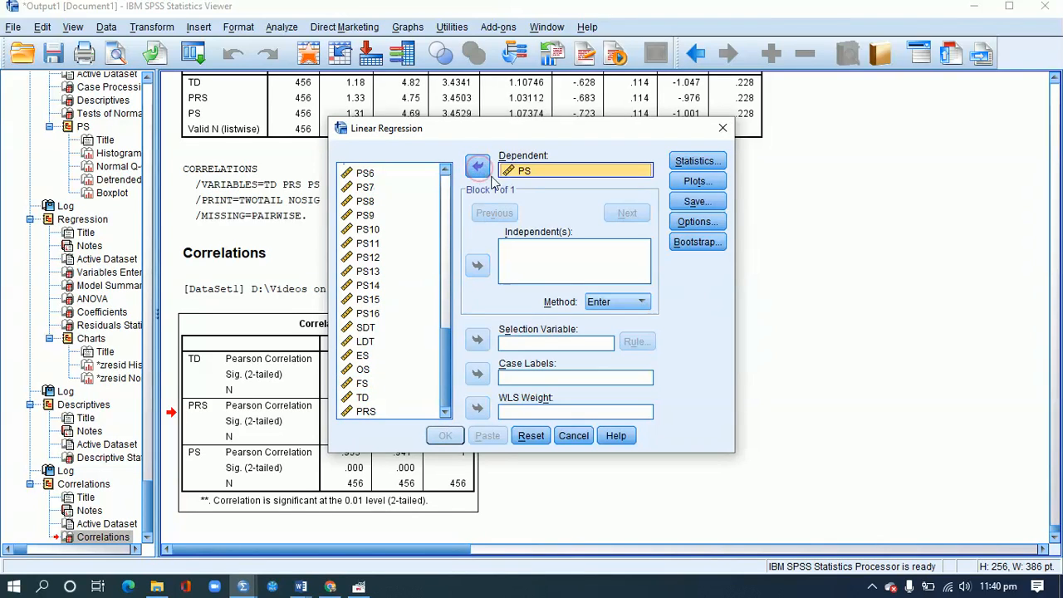
- Add TD and PRS as the independent variables of the linear regression
{"action": "left_click", "coordinate": [444, 278]}
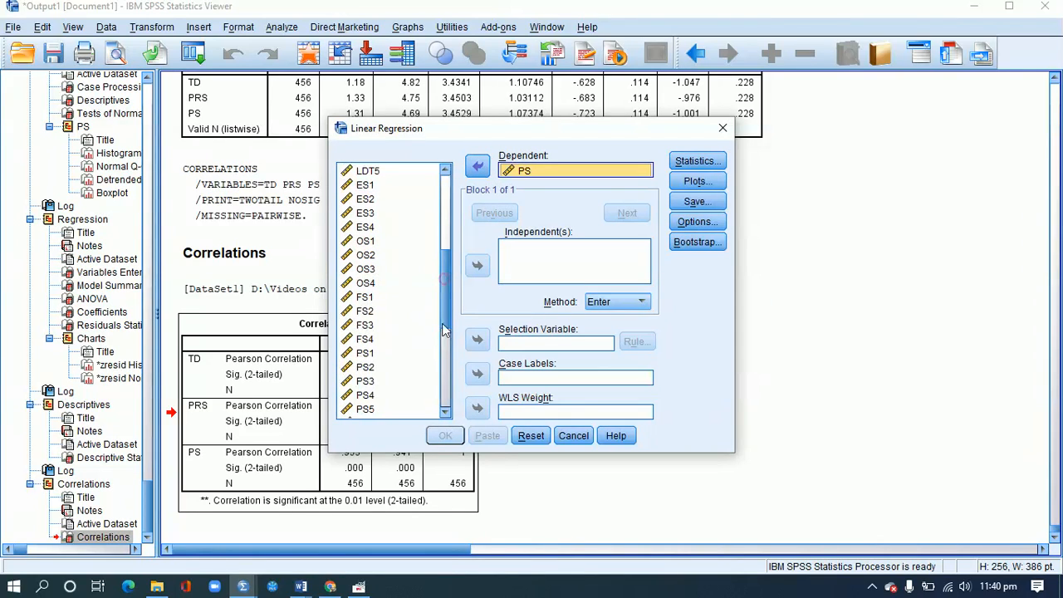
{"action": "left_click", "coordinate": [444, 415]}
{"action": "left_click", "coordinate": [444, 415]}
{"action": "left_click", "coordinate": [440, 403]}
{"action": "left_click", "coordinate": [440, 403]}
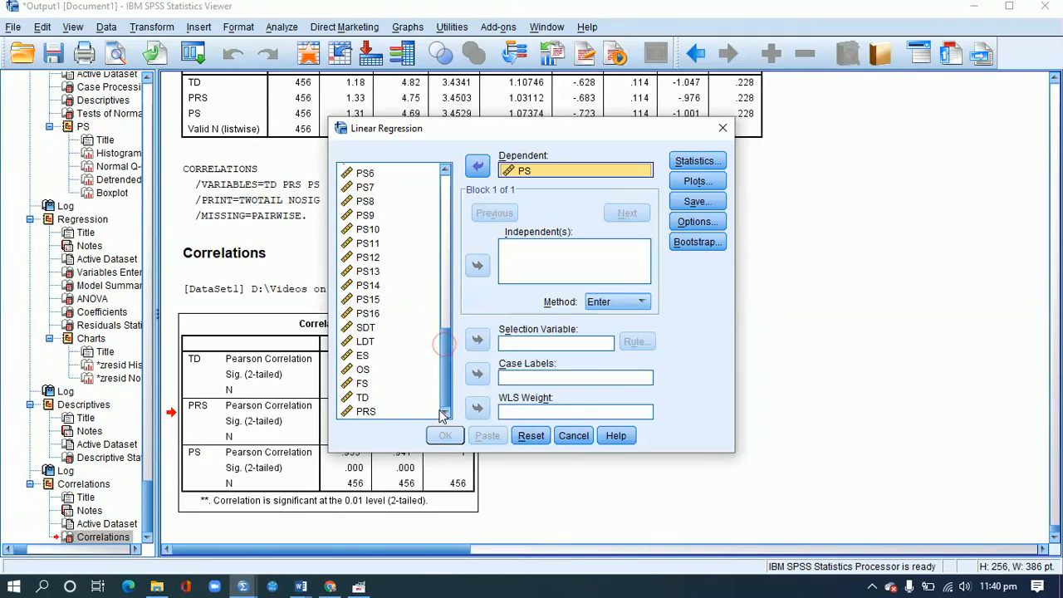
{"action": "left_click", "coordinate": [362, 400]}
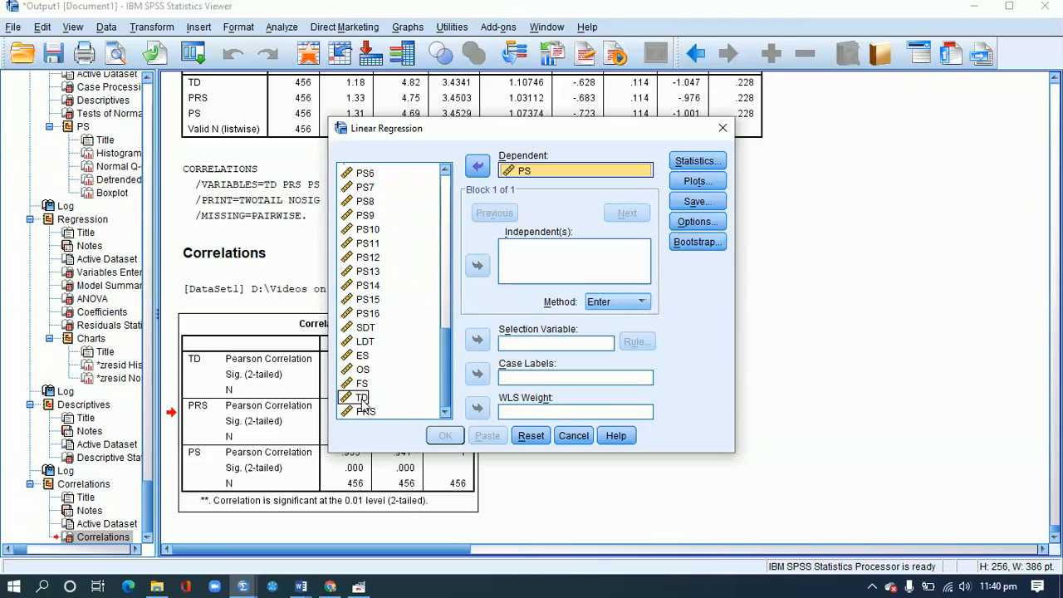
{"action": "left_click", "coordinate": [362, 399]}
{"action": "left_click", "coordinate": [478, 265]}
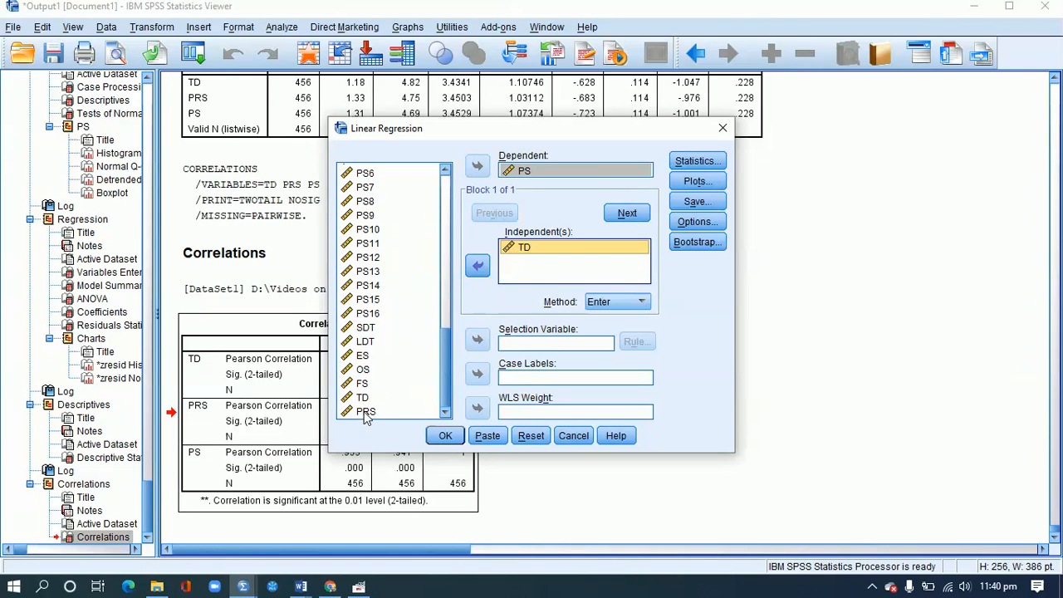
{"action": "left_click", "coordinate": [366, 412]}
{"action": "left_click", "coordinate": [478, 267]}
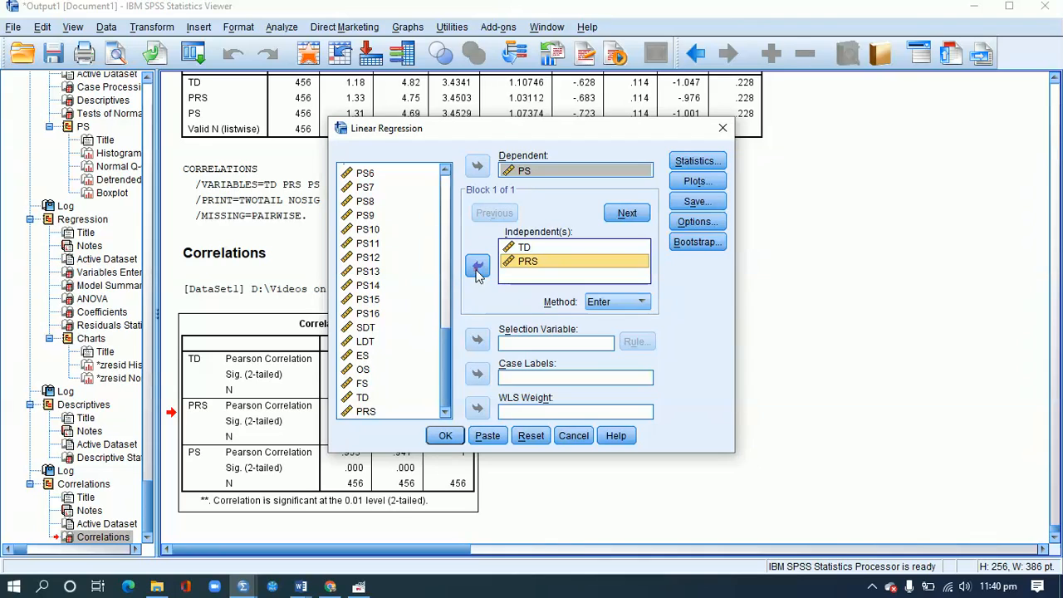
- Exclude R squared change from the regression statistics, keeping Estimates and Model fit
{"action": "left_click", "coordinate": [697, 161]}
{"action": "left_click", "coordinate": [531, 215]}
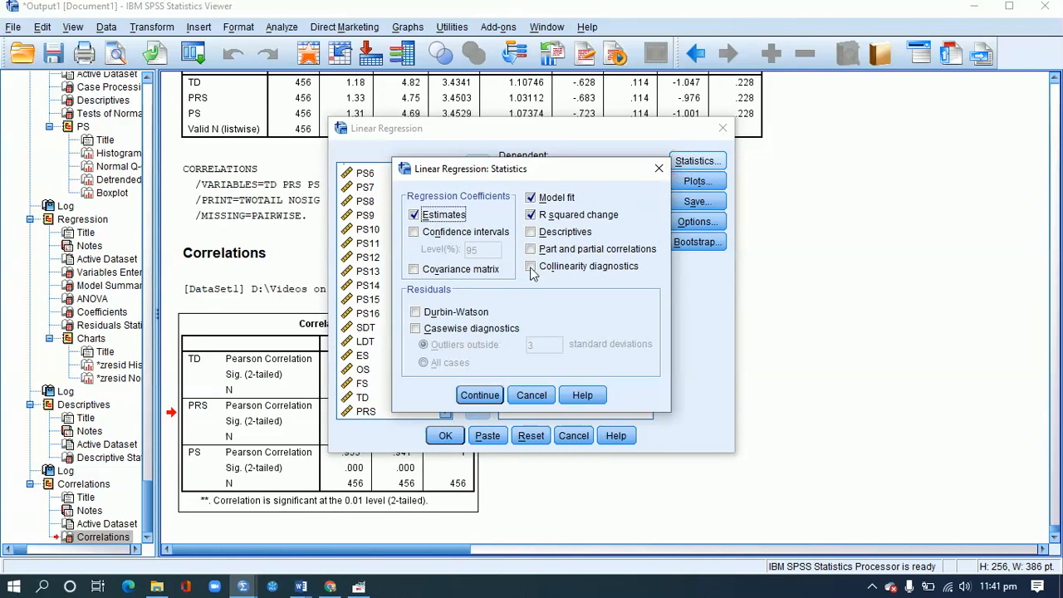
{"action": "left_click", "coordinate": [532, 215]}
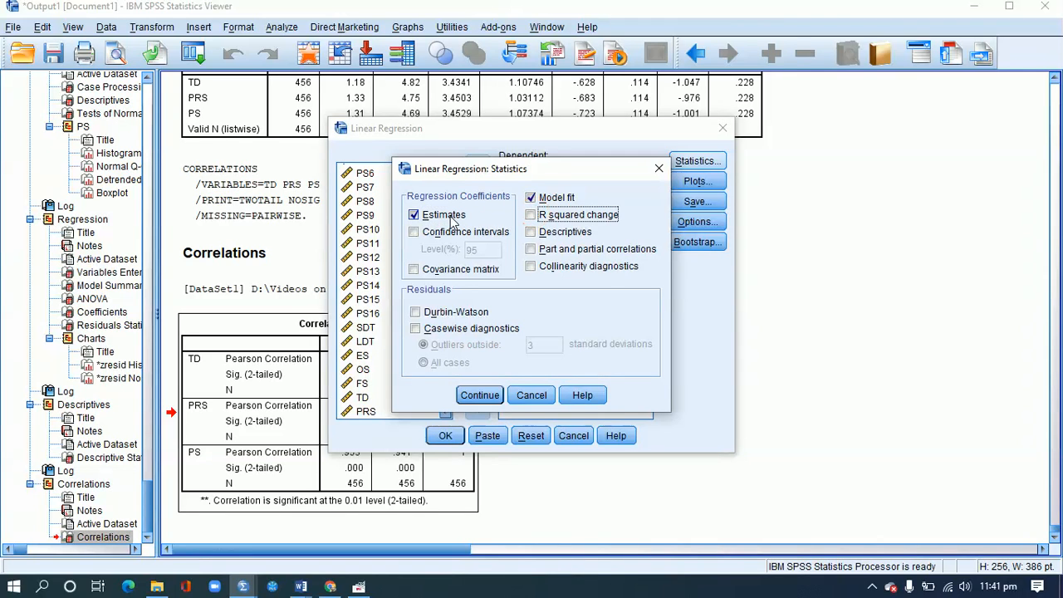
{"action": "left_click", "coordinate": [479, 395]}
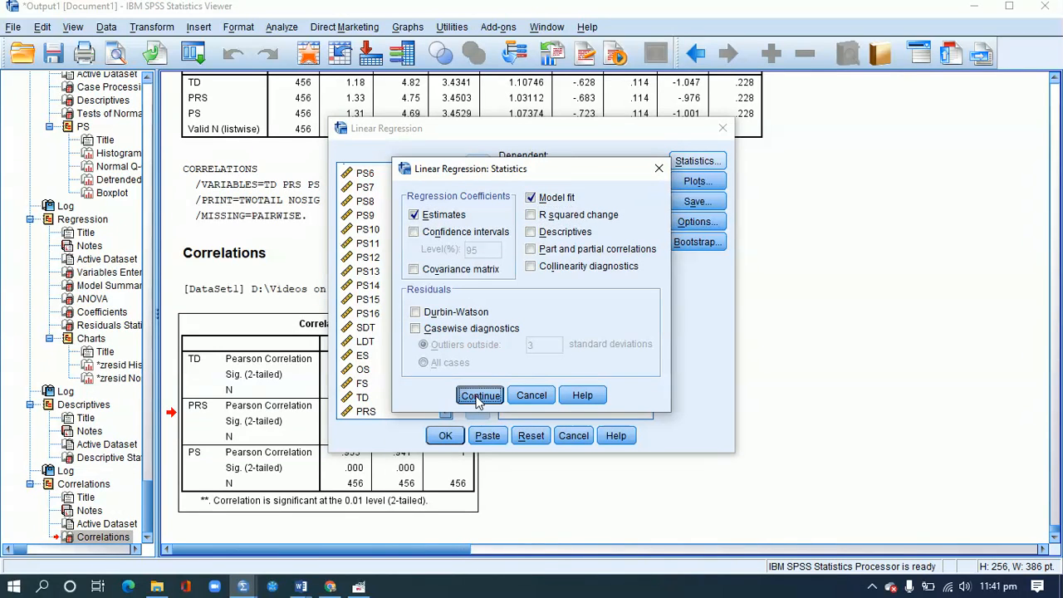
- Turn off the histogram and normal probability plot in the regression's residual plot settings
{"action": "left_click", "coordinate": [696, 187]}
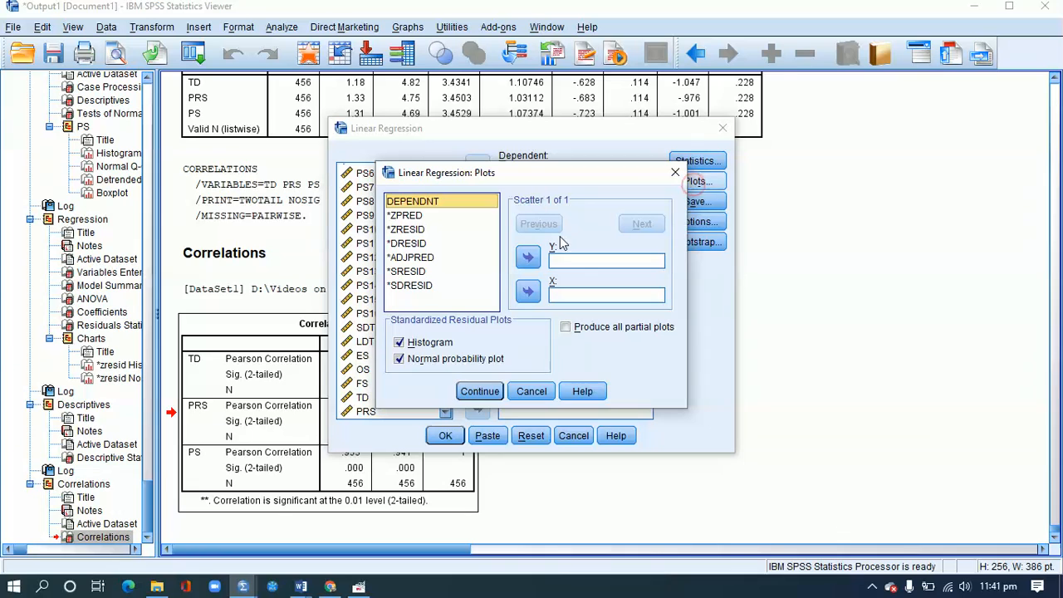
{"action": "left_click", "coordinate": [420, 343]}
{"action": "left_click", "coordinate": [420, 342]}
{"action": "left_click", "coordinate": [411, 358]}
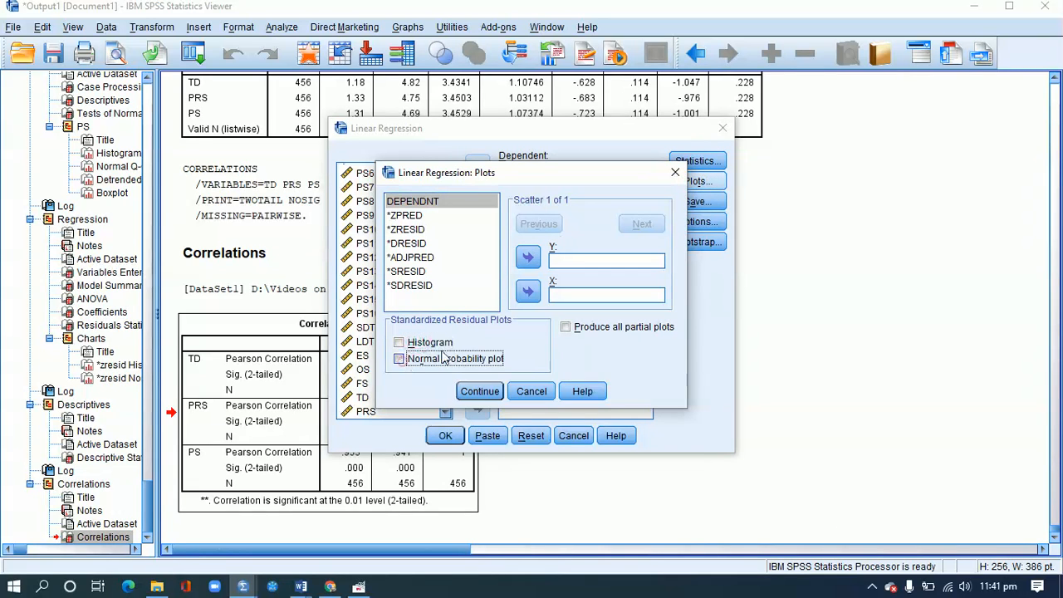
{"action": "left_click", "coordinate": [477, 390]}
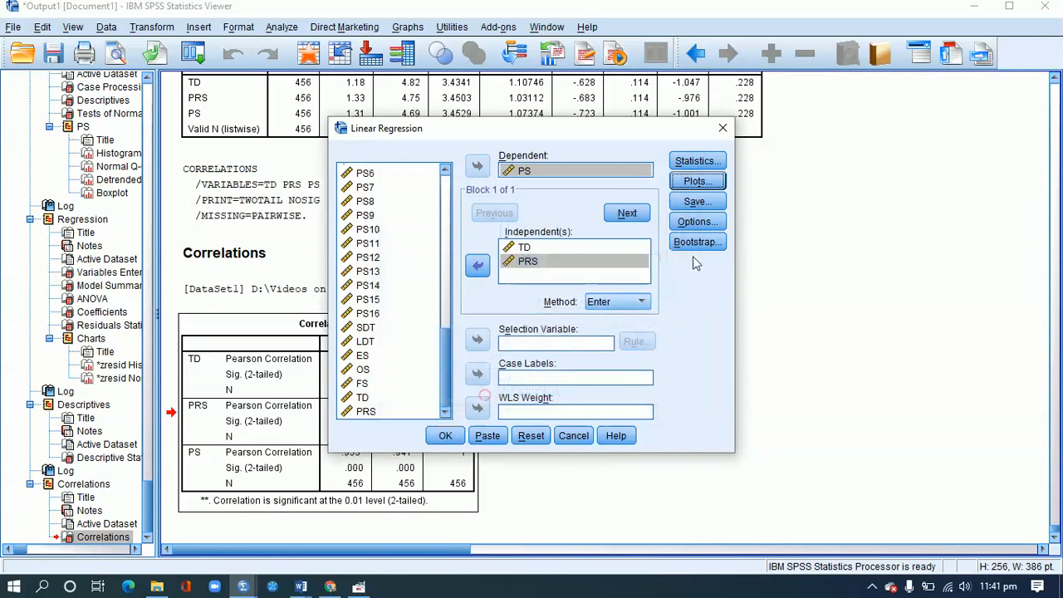
- Review the regression's options and statistics, keep their current settings, and run the linear regression
{"action": "left_click", "coordinate": [700, 223]}
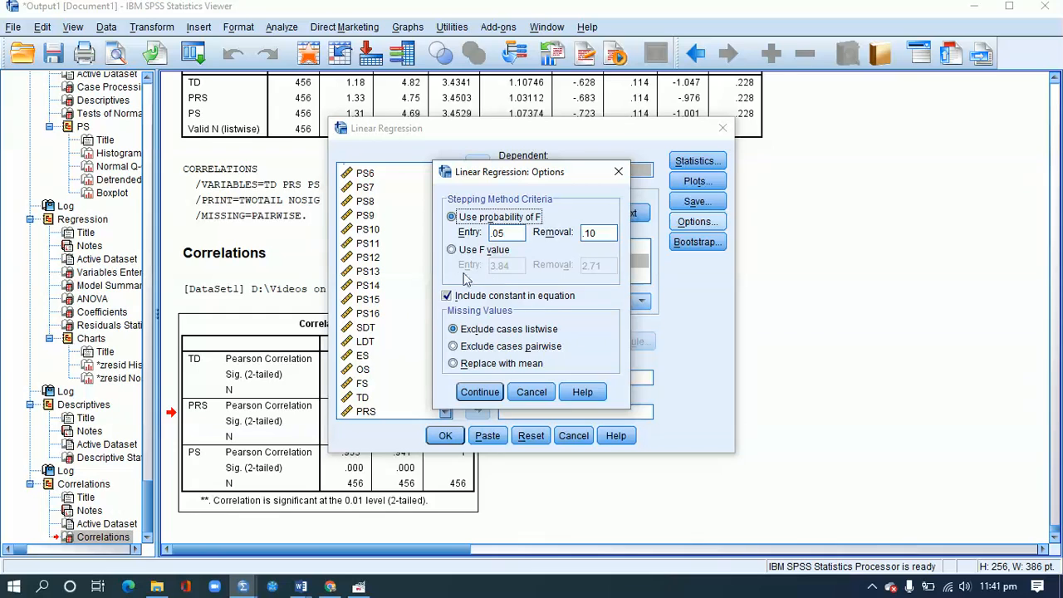
{"action": "left_click", "coordinate": [478, 391]}
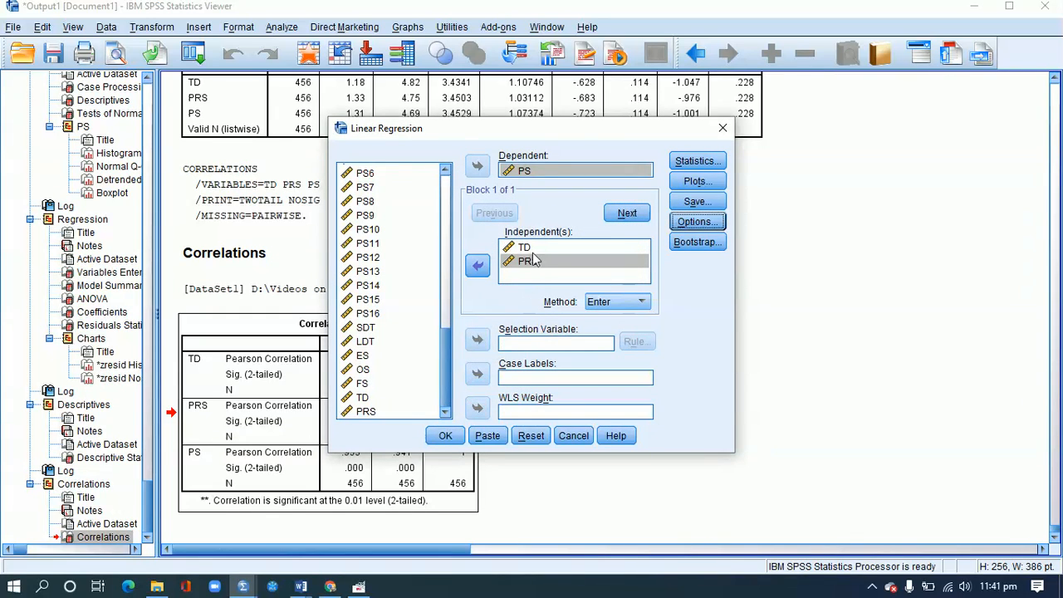
{"action": "left_click", "coordinate": [683, 161]}
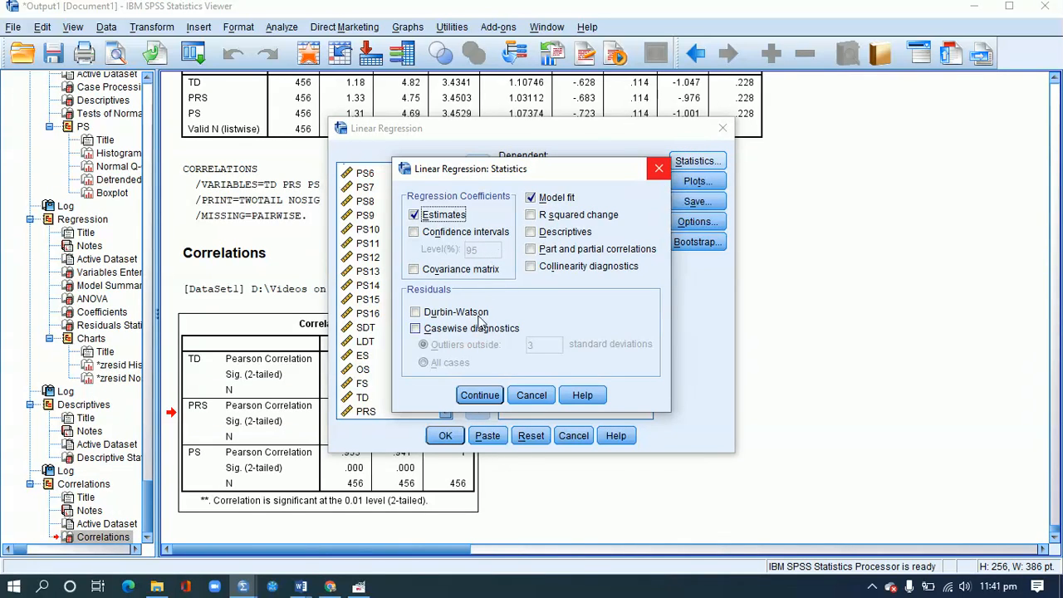
{"action": "left_click", "coordinate": [479, 391]}
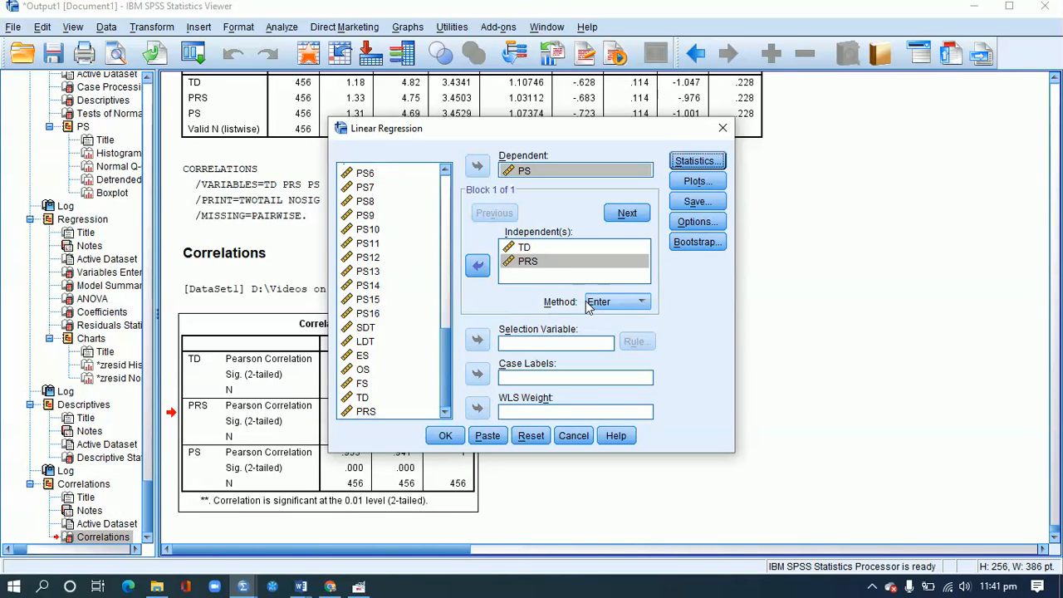
{"action": "left_click", "coordinate": [445, 436]}
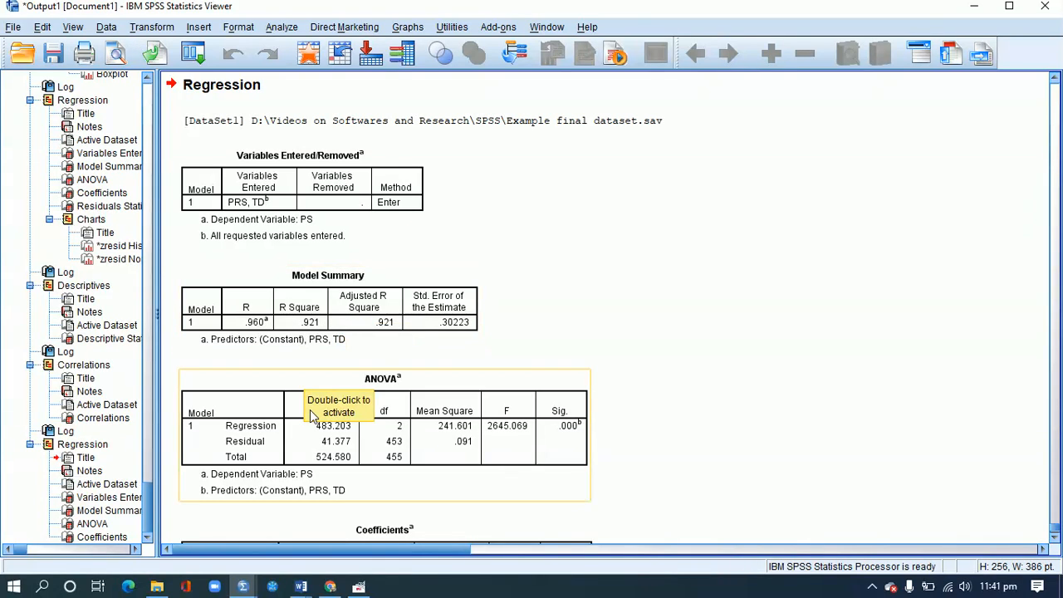
- Copy the Model Summary table from the new regression output
{"action": "left_click", "coordinate": [1054, 416]}
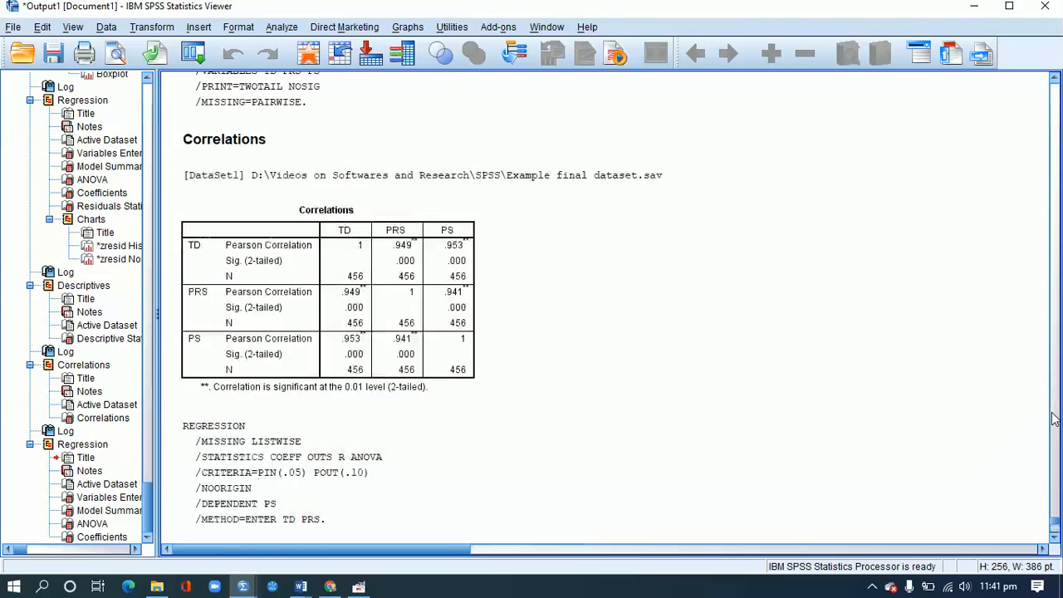
{"action": "left_click", "coordinate": [1053, 442]}
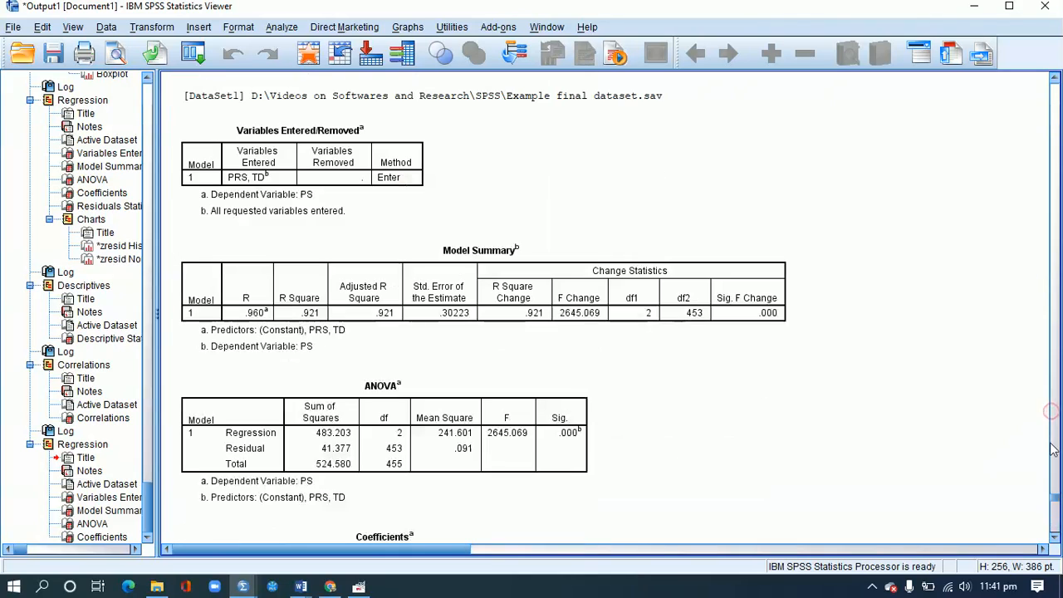
{"action": "left_click", "coordinate": [1056, 509]}
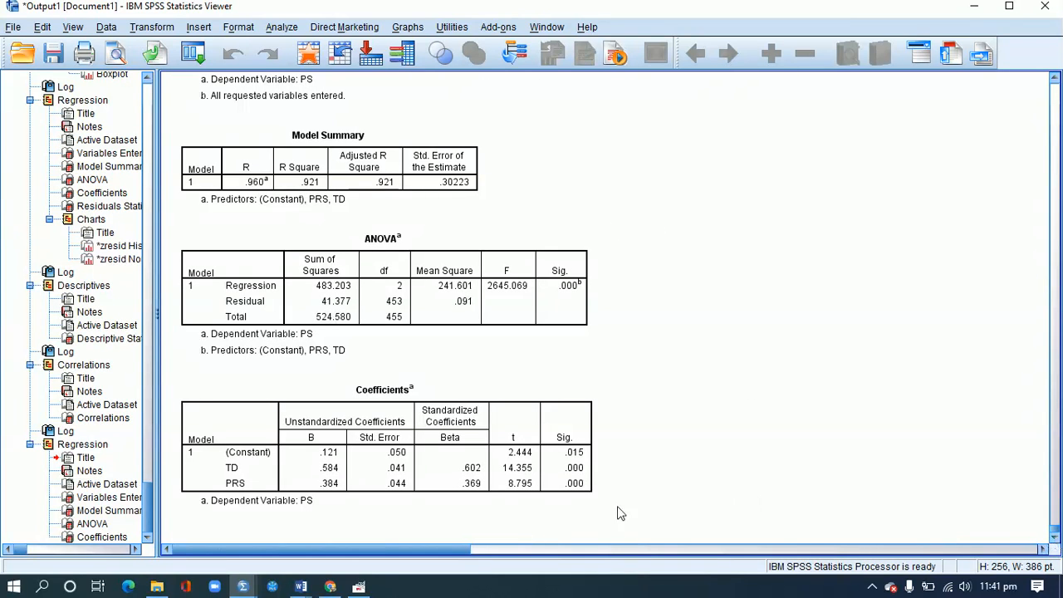
{"action": "left_click", "coordinate": [415, 467]}
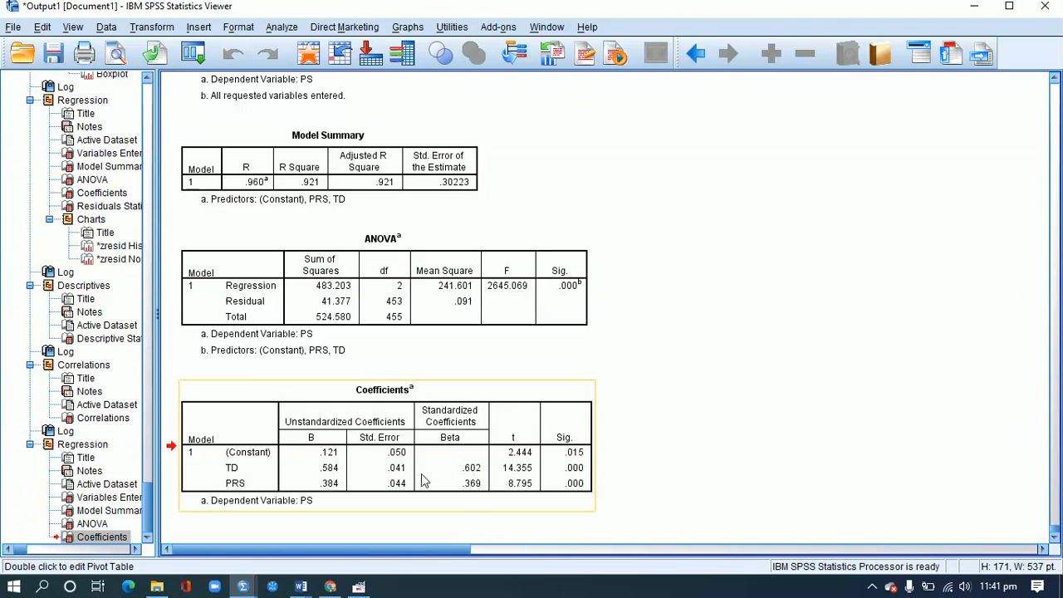
{"action": "left_click", "coordinate": [372, 184]}
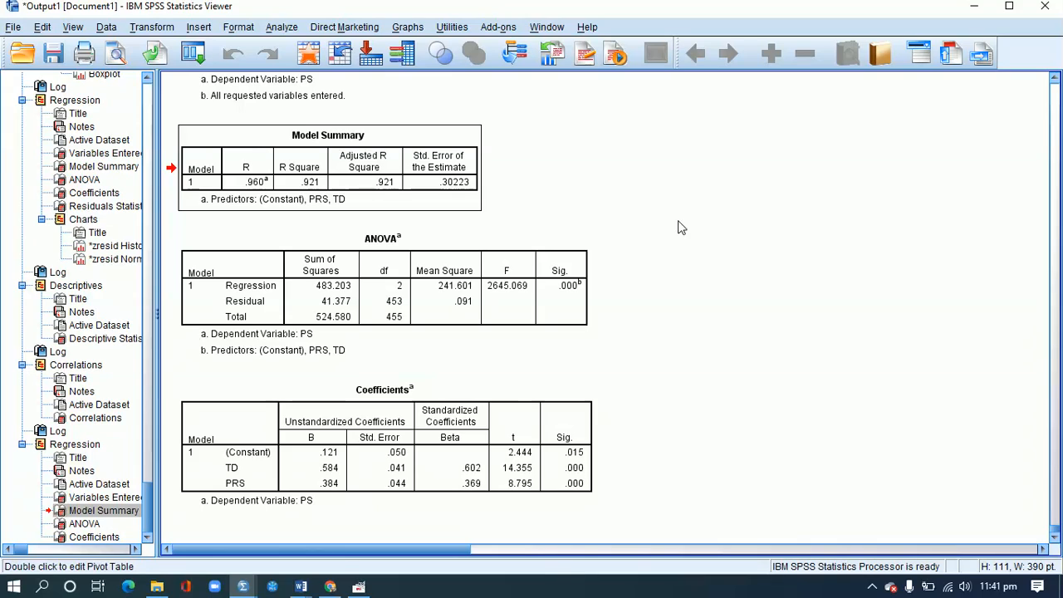
- Switch to Contents SPSS.docx in Word and paste the Model Summary table at the end, below the correlations table
{"action": "left_click", "coordinate": [300, 586]}
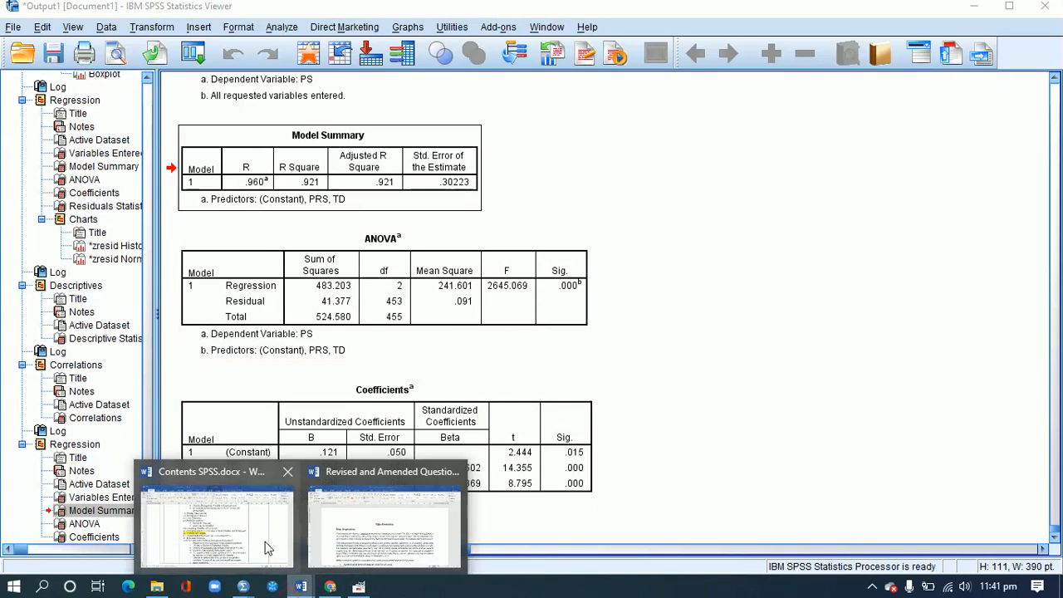
{"action": "left_click", "coordinate": [267, 548]}
{"action": "left_click_drag", "start_coordinate": [1057, 170], "coordinate": [1052, 539]}
{"action": "left_click", "coordinate": [553, 277]}
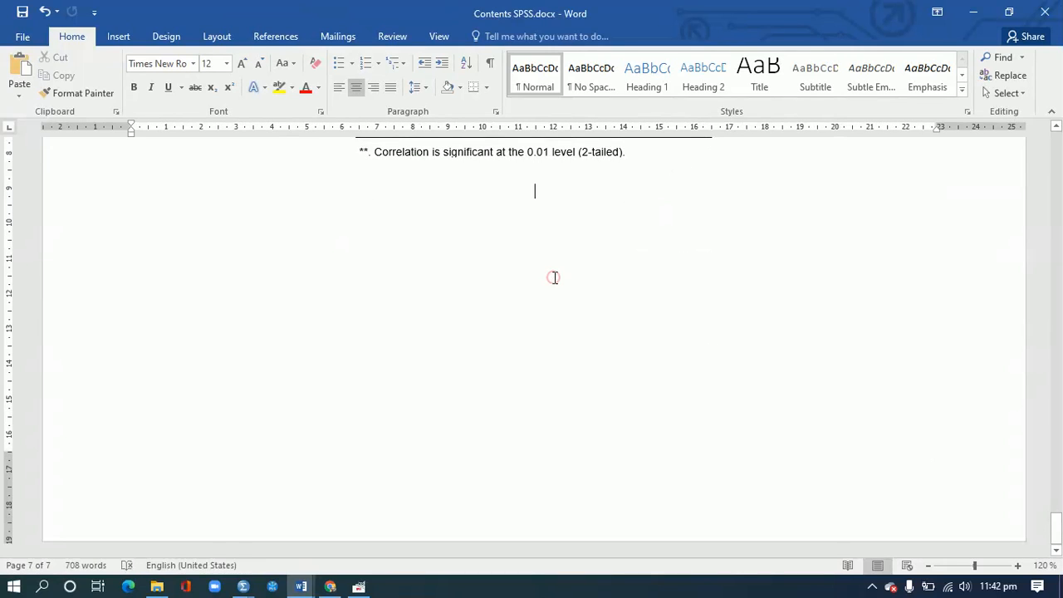
{"action": "key", "text": "Return"}
{"action": "type", "text": "Model Summary Model\tR\tR Square\tAdjusted R Square\tStd. Error of the Estimate 1\t.960a\t.921\t.921\t.30223 a. Predictors: (Constant), PRS, TD"}
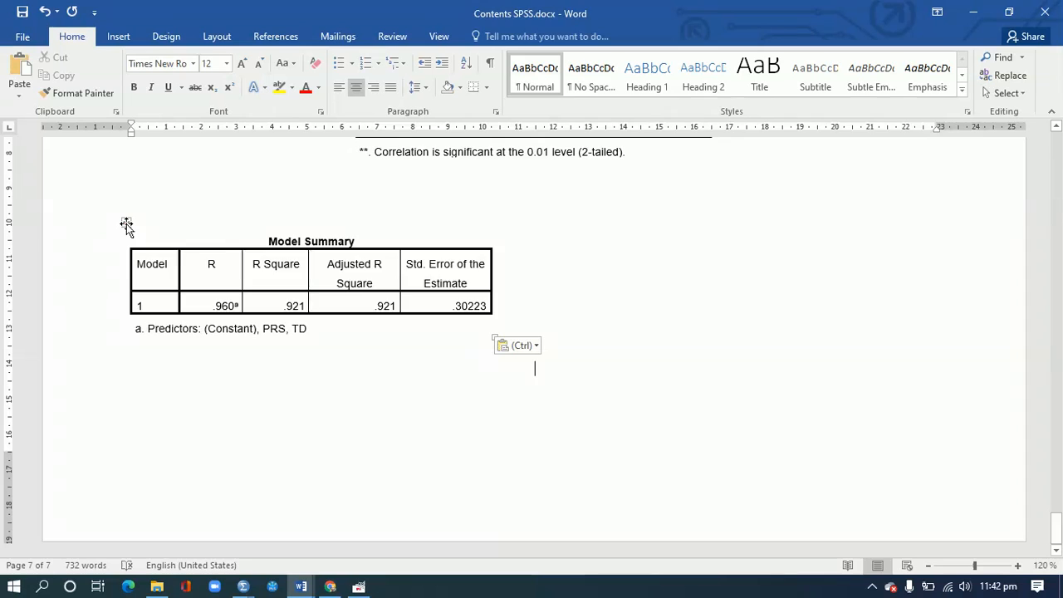
- Centre the pasted Model Summary table on the page and remove all its borders
{"action": "left_click", "coordinate": [127, 223]}
{"action": "key", "text": "ctrl+e"}
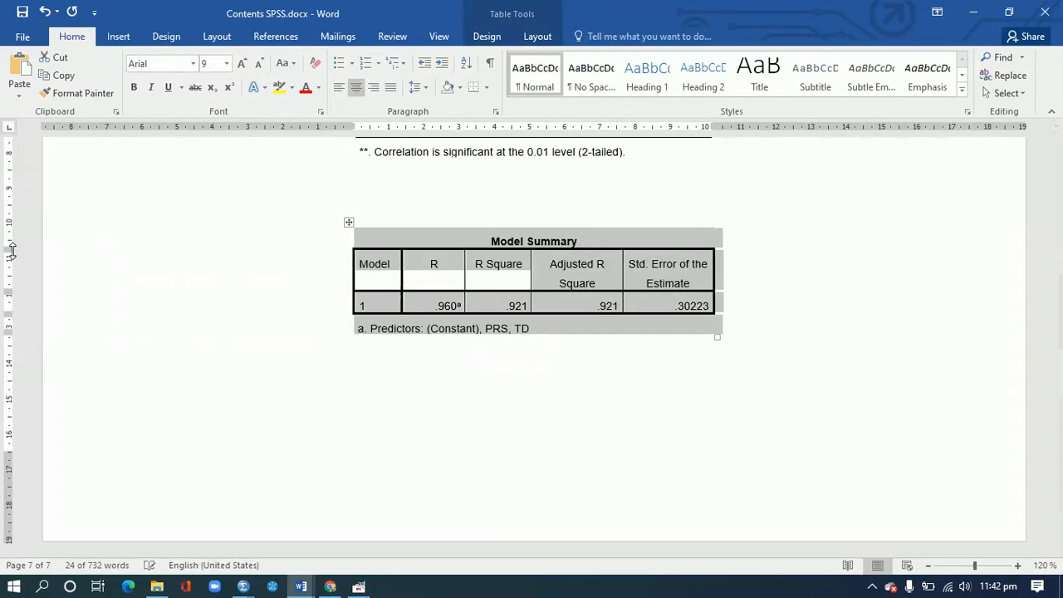
{"action": "left_click", "coordinate": [487, 93]}
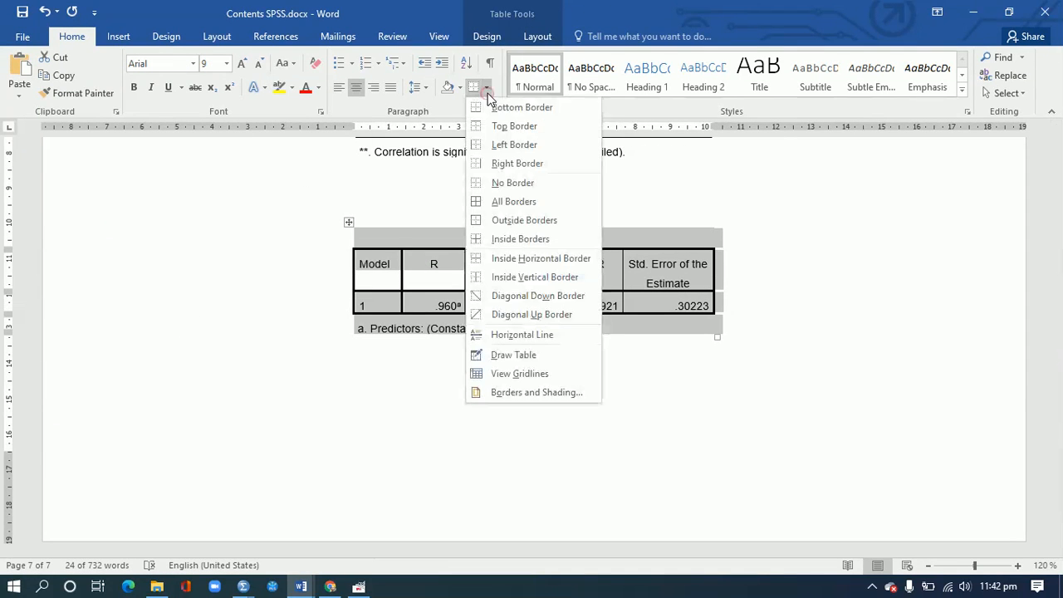
{"action": "left_click", "coordinate": [495, 178]}
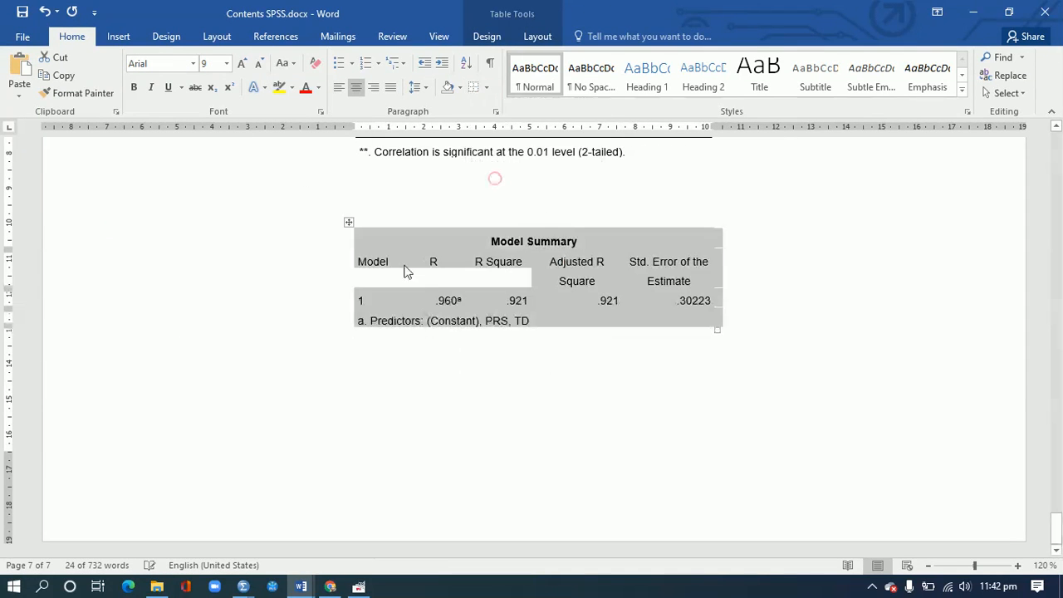
- Add a bottom and a top border to the header row of the Model Summary table
{"action": "left_click", "coordinate": [312, 277]}
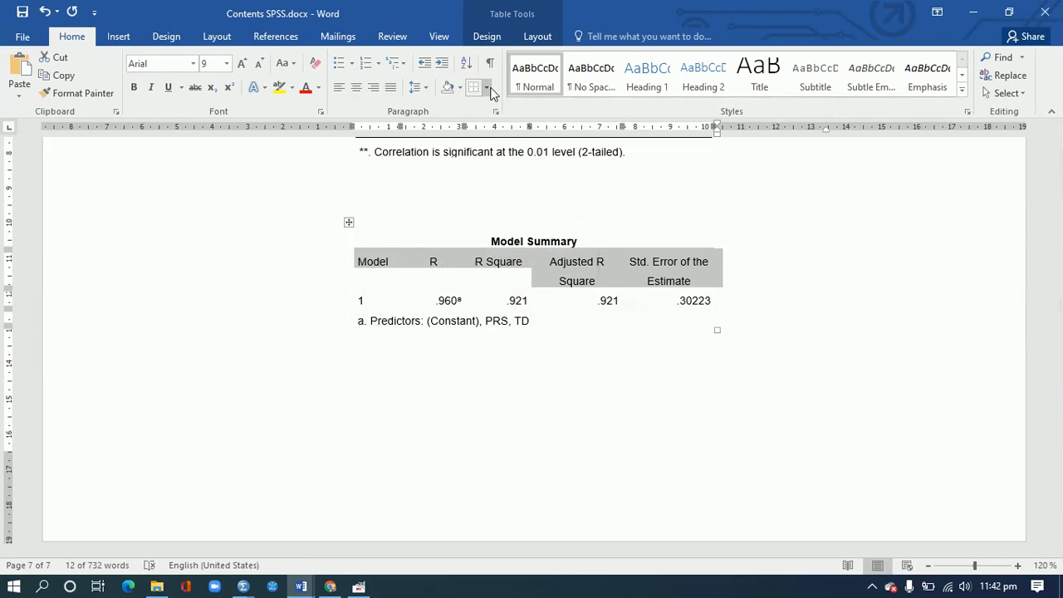
{"action": "left_click", "coordinate": [487, 93]}
{"action": "left_click", "coordinate": [498, 105]}
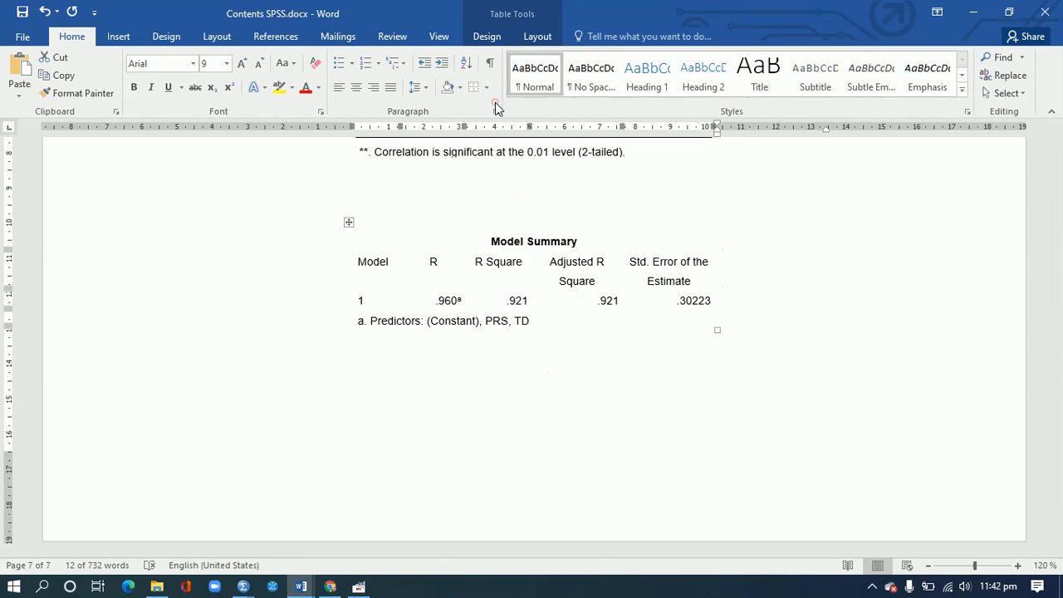
{"action": "left_click", "coordinate": [490, 93]}
{"action": "left_click", "coordinate": [498, 125]}
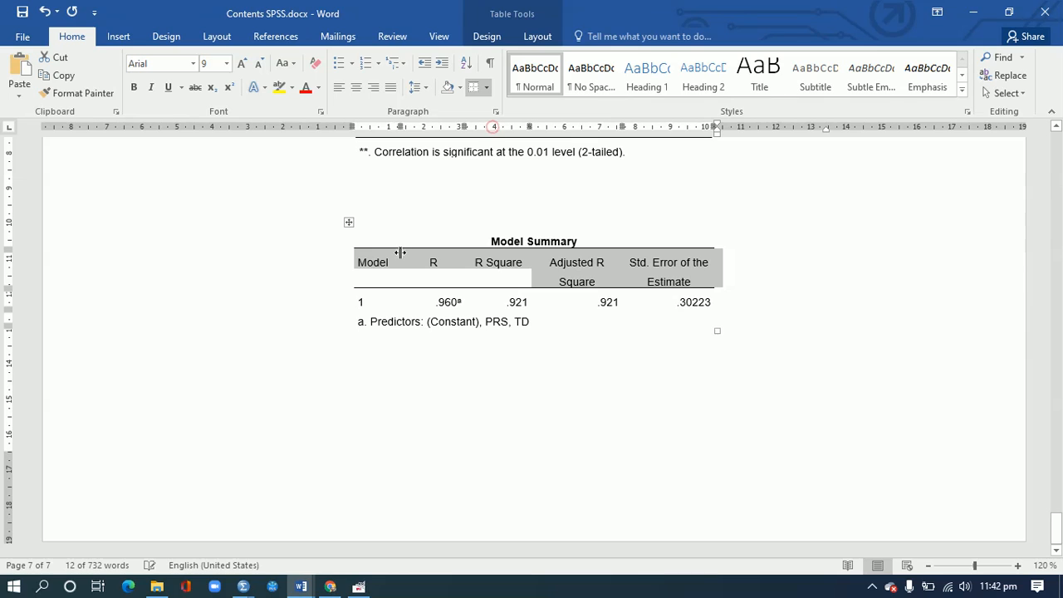
- Add a bottom border to the values row of the Model Summary table
{"action": "left_click", "coordinate": [330, 322]}
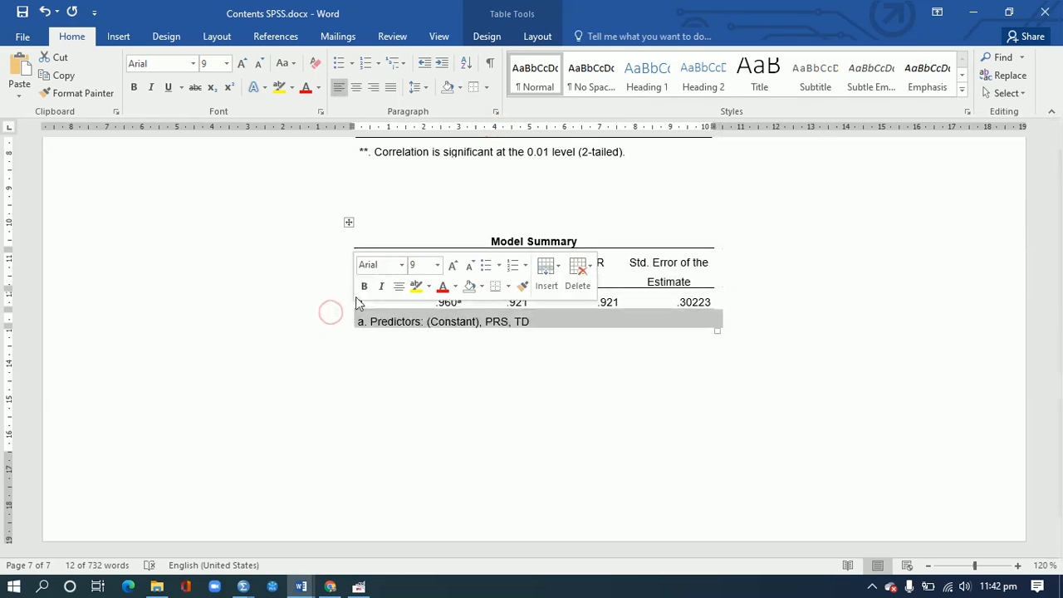
{"action": "left_click", "coordinate": [329, 304]}
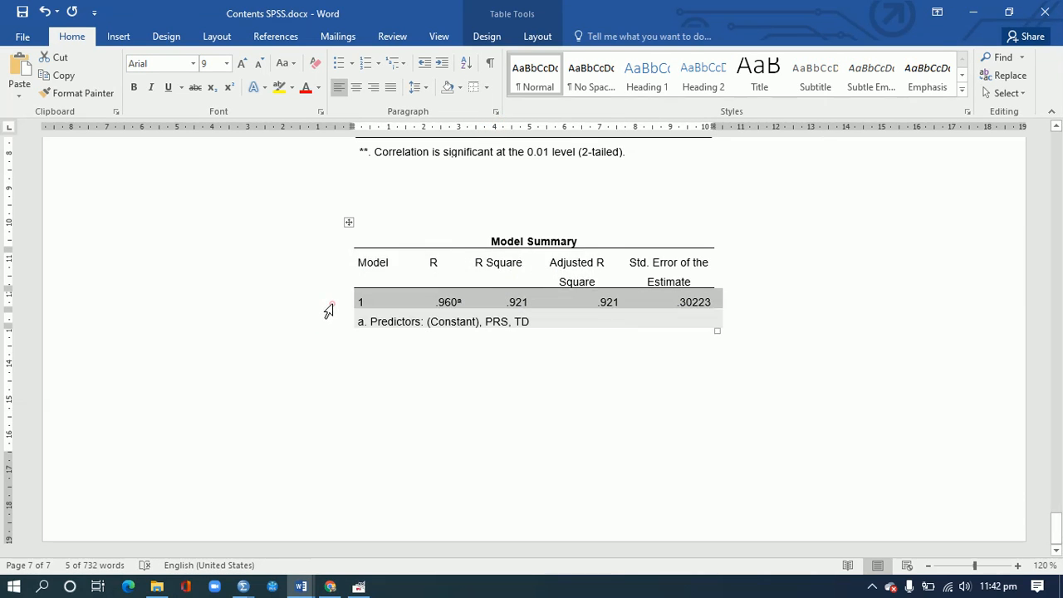
{"action": "left_click", "coordinate": [487, 90]}
{"action": "left_click", "coordinate": [490, 103]}
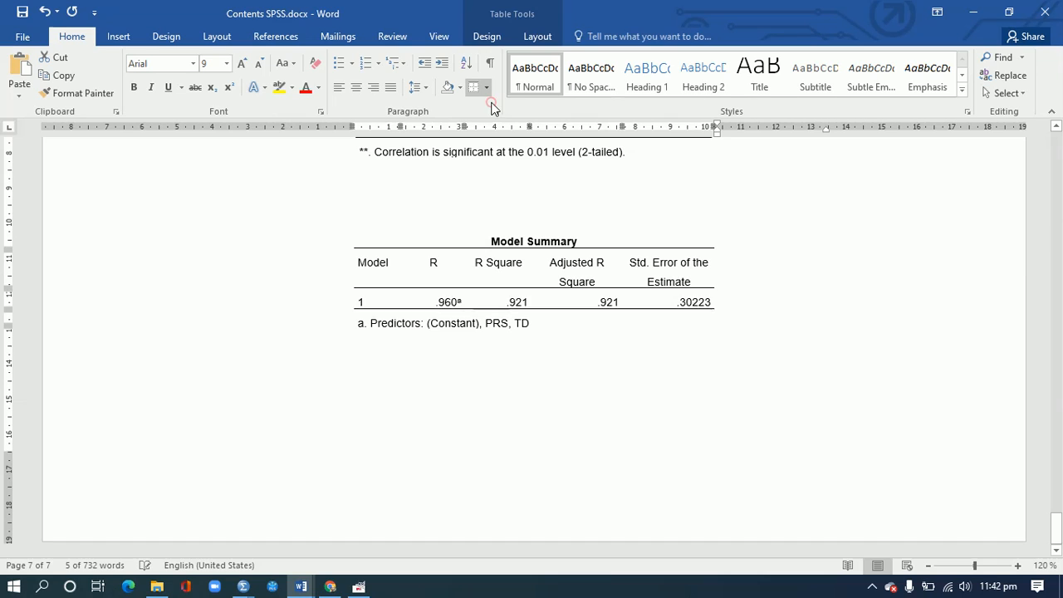
{"action": "left_click", "coordinate": [389, 384]}
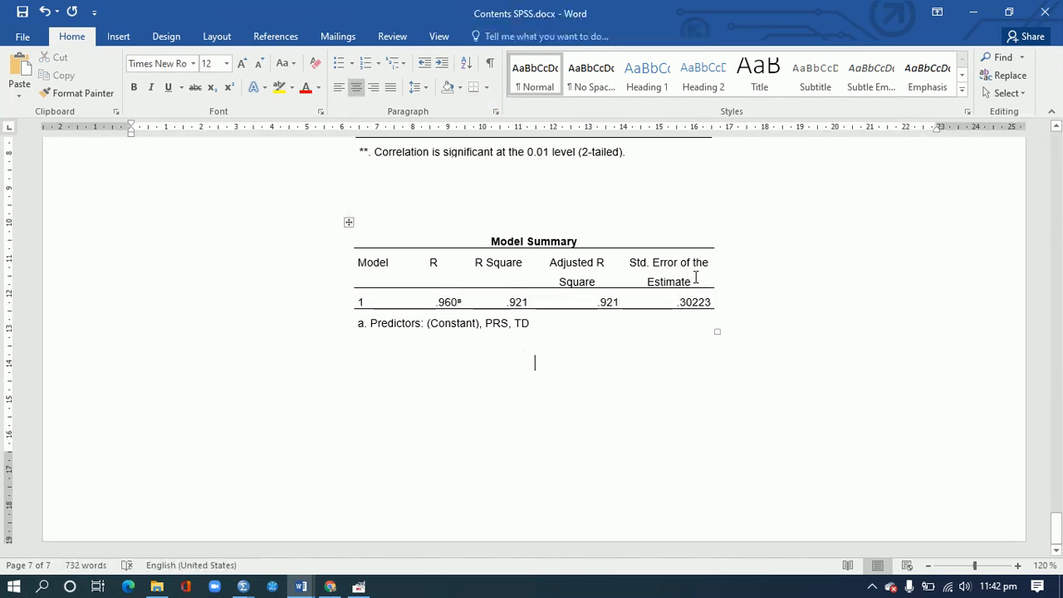
- Make the Model Summary column headings bold and centre the values from R to Std. Error of the Estimate
{"action": "left_click_drag", "start_coordinate": [614, 269], "coordinate": [393, 267]}
{"action": "key", "text": "ctrl+b"}
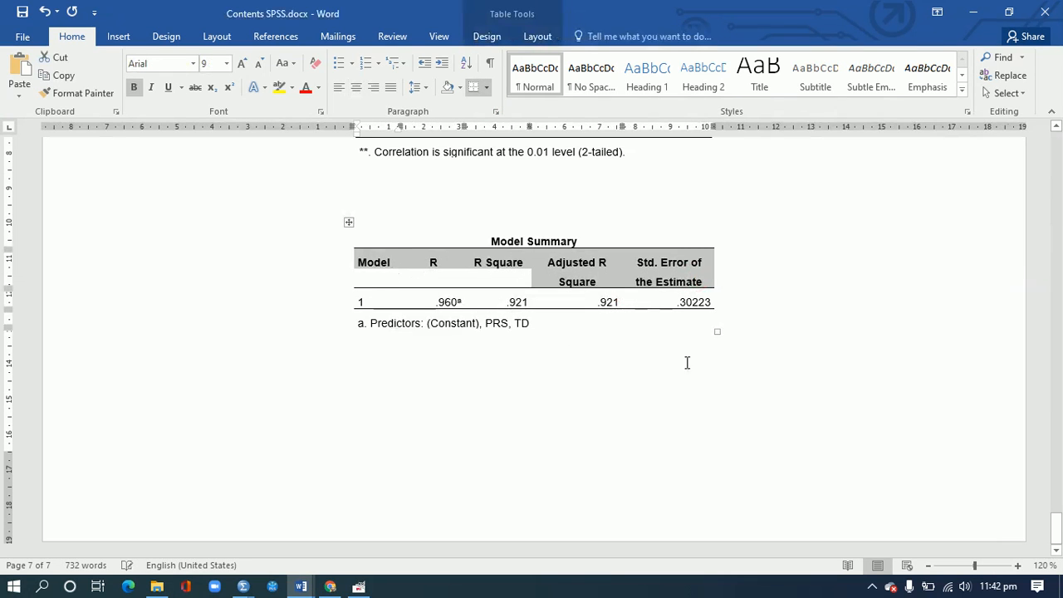
{"action": "left_click", "coordinate": [712, 302]}
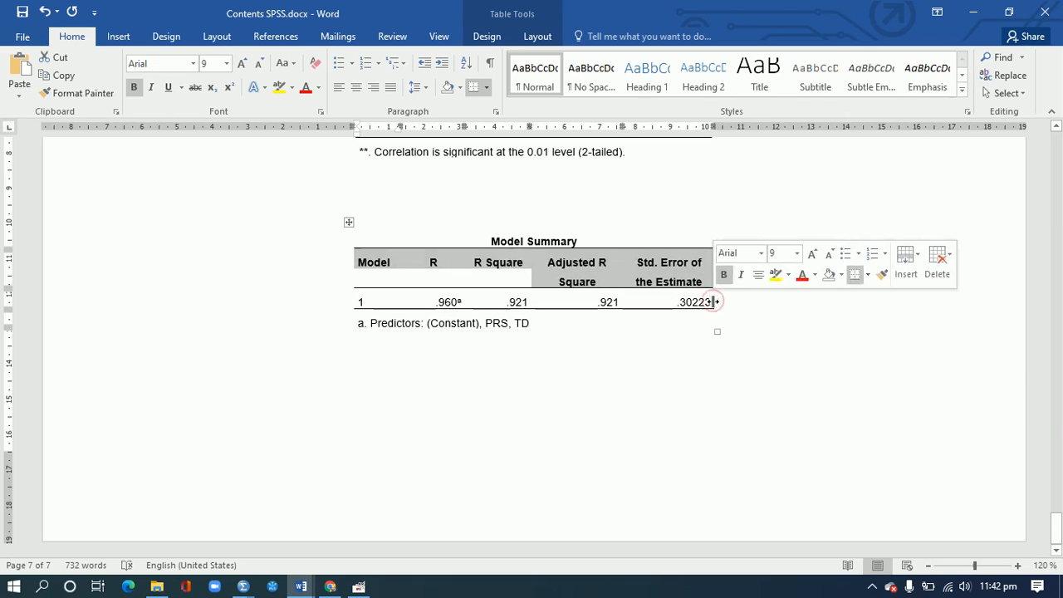
{"action": "left_click_drag", "start_coordinate": [711, 301], "coordinate": [436, 278]}
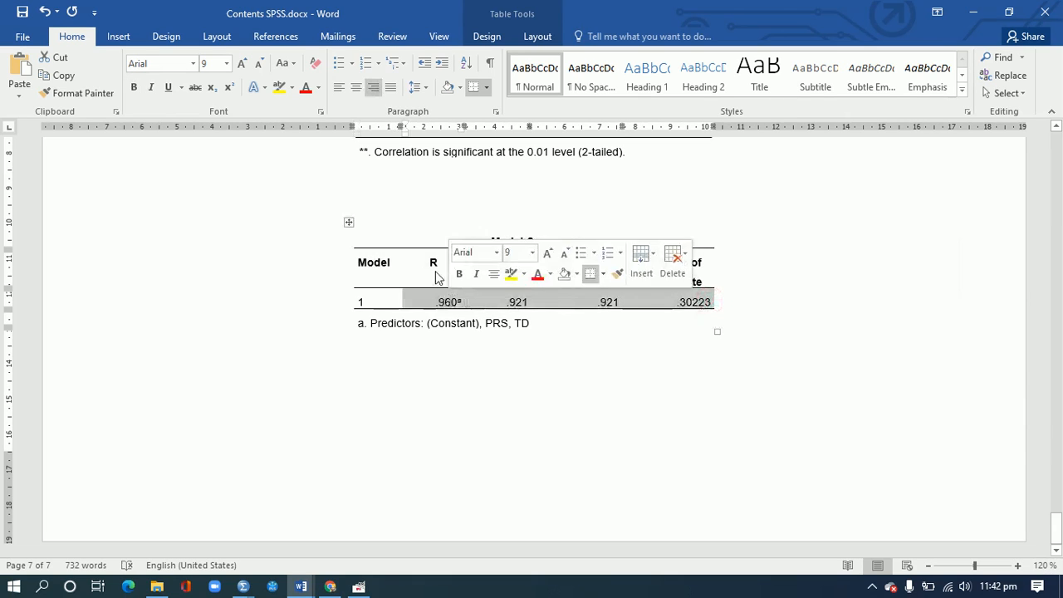
{"action": "left_click", "coordinate": [358, 94]}
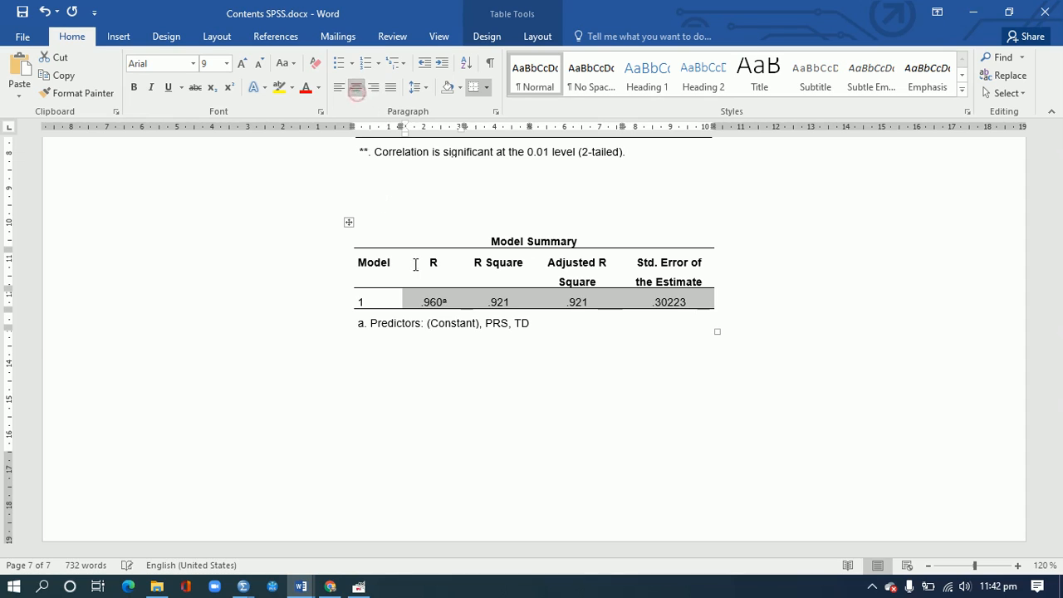
{"action": "left_click", "coordinate": [422, 372]}
- Number the table by inserting "Table 7.1" before its Model Summary title
{"action": "left_click", "coordinate": [488, 241]}
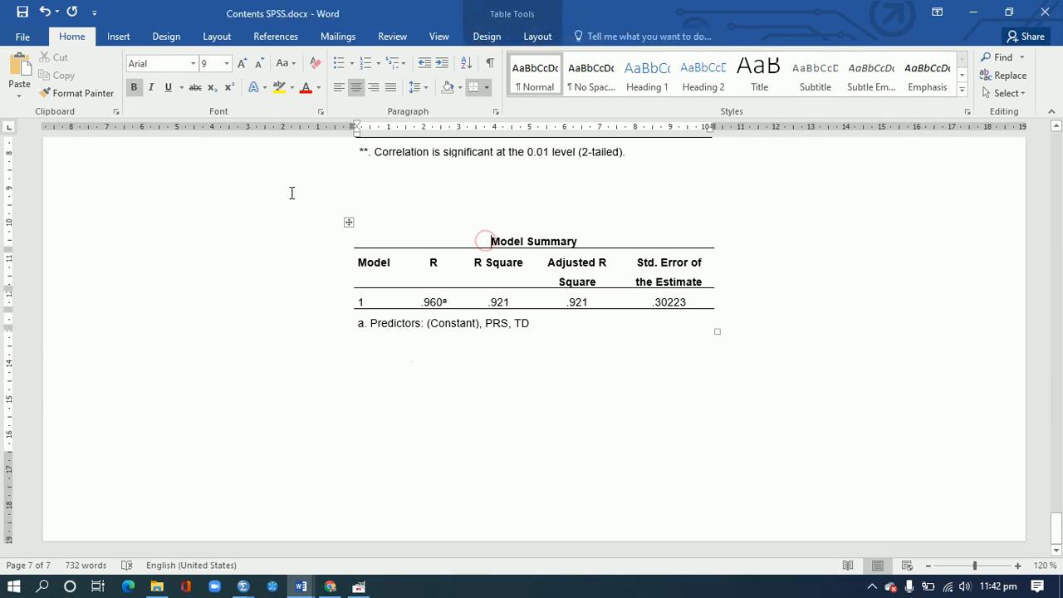
{"action": "type", "text": "Table"}
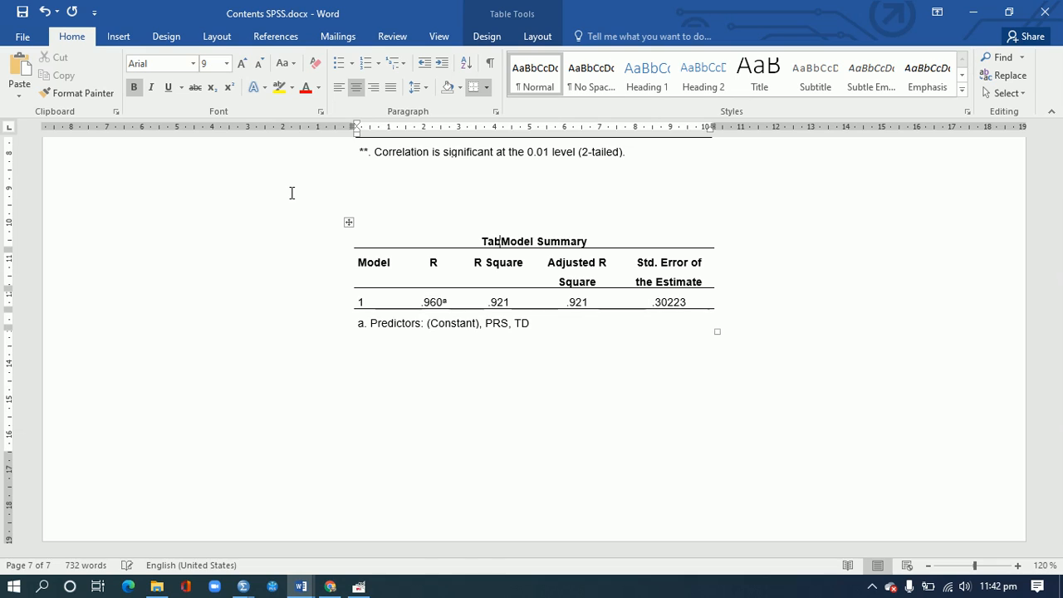
{"action": "type", "text": "7.1"}
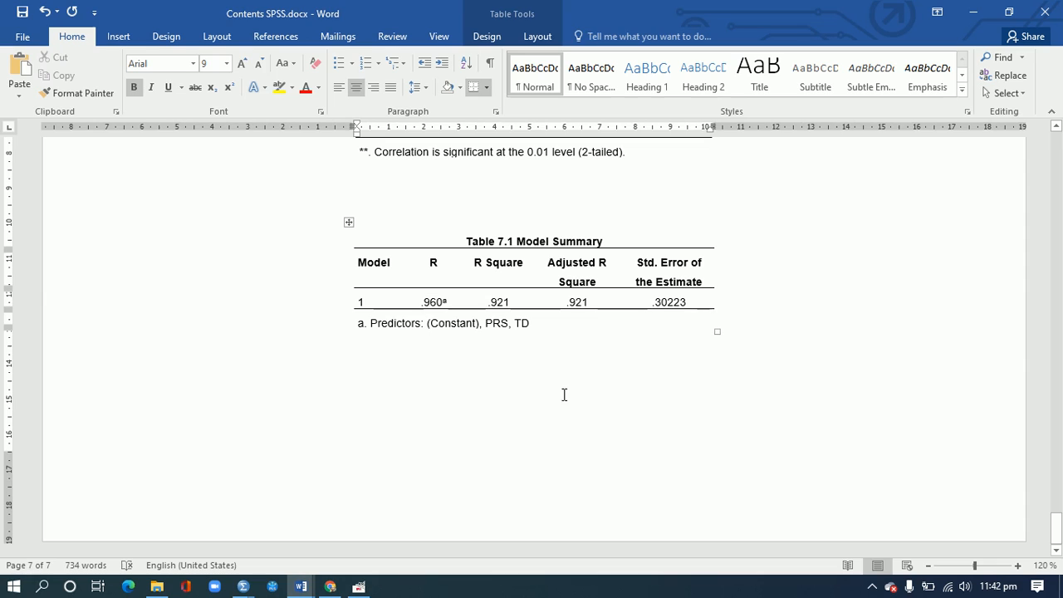
- Copy the ANOVA table of the last regression from the SPSS output and paste it below the Model Summary table in Contents SPSS.docx in Word
{"action": "left_click", "coordinate": [536, 370]}
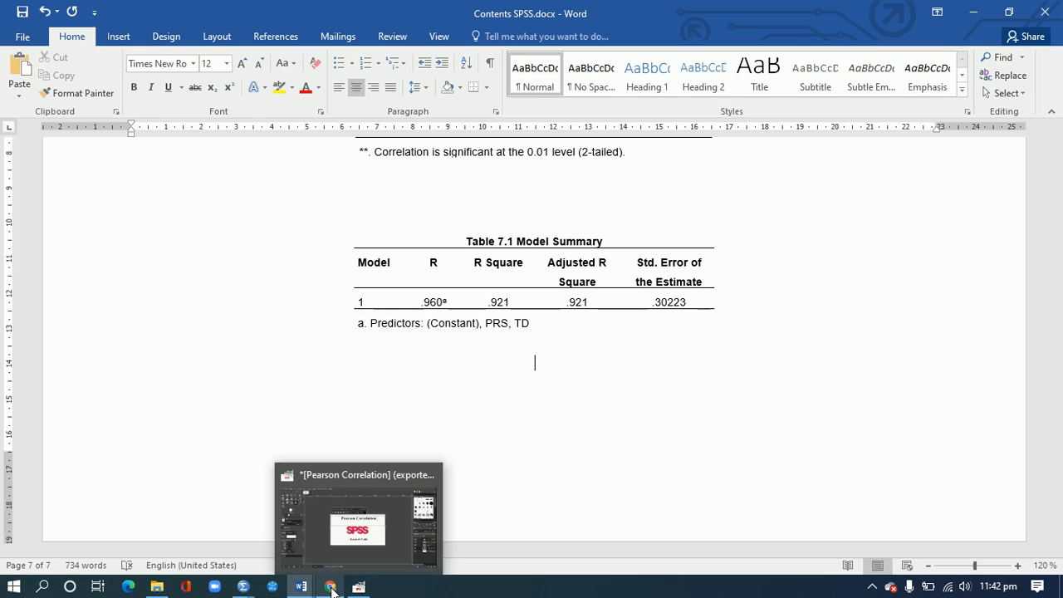
{"action": "mouse_move", "coordinate": [250, 589]}
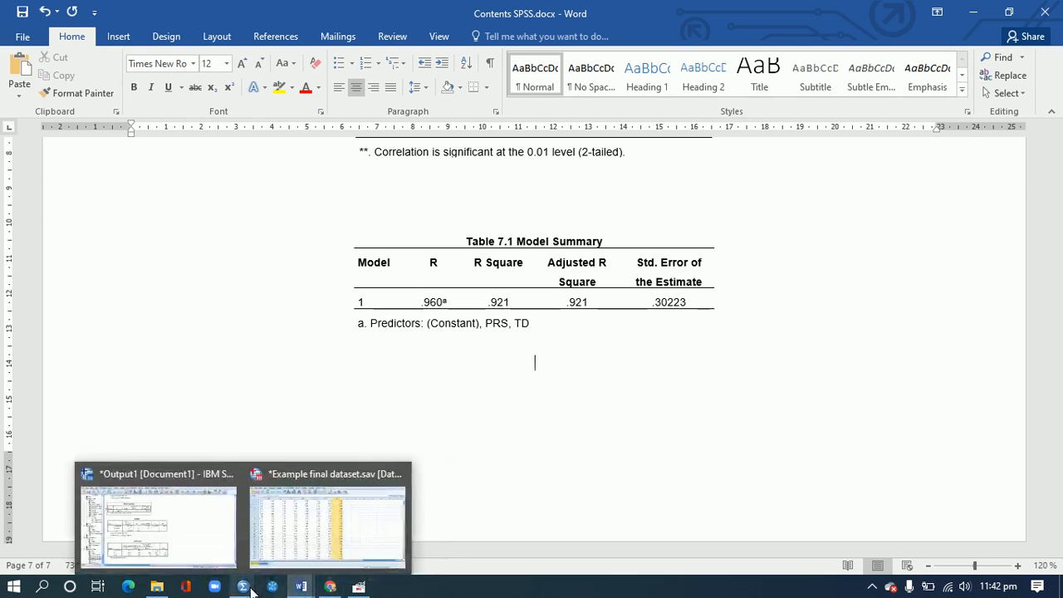
{"action": "left_click", "coordinate": [205, 534]}
{"action": "left_click", "coordinate": [396, 320]}
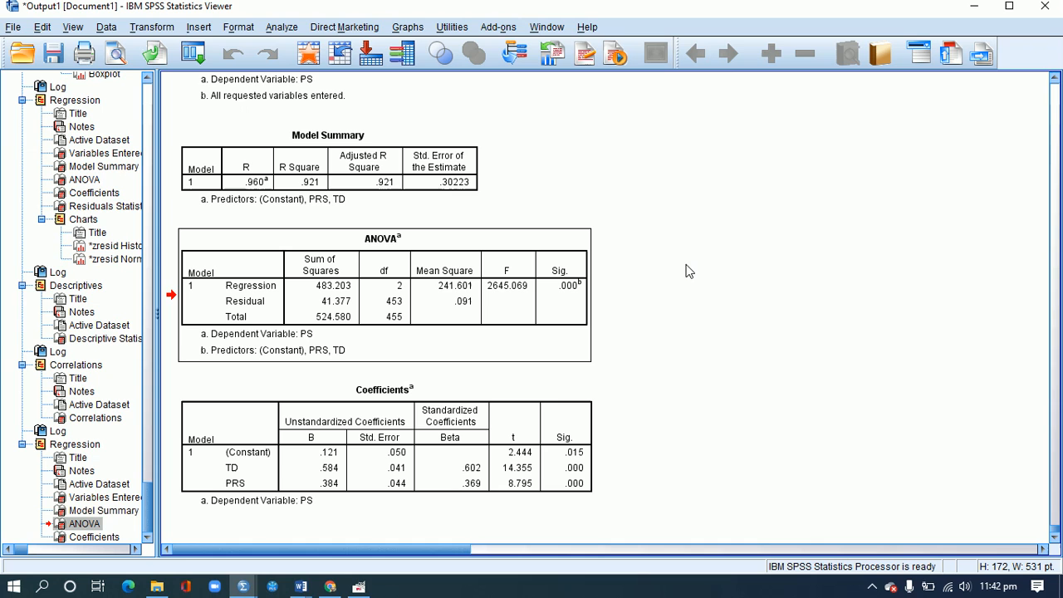
{"action": "left_click", "coordinate": [296, 595]}
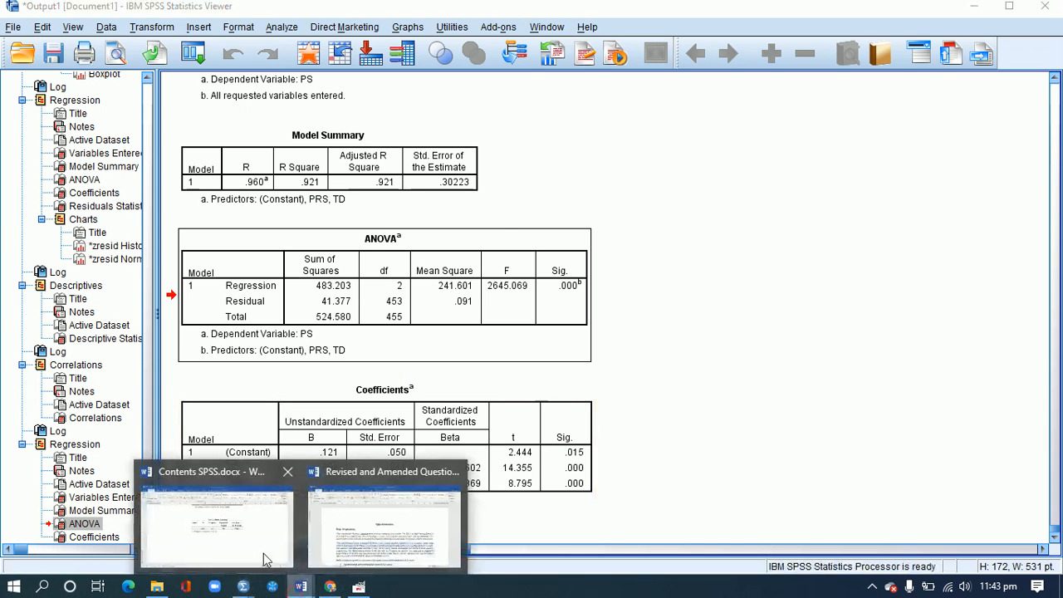
{"action": "left_click", "coordinate": [249, 546]}
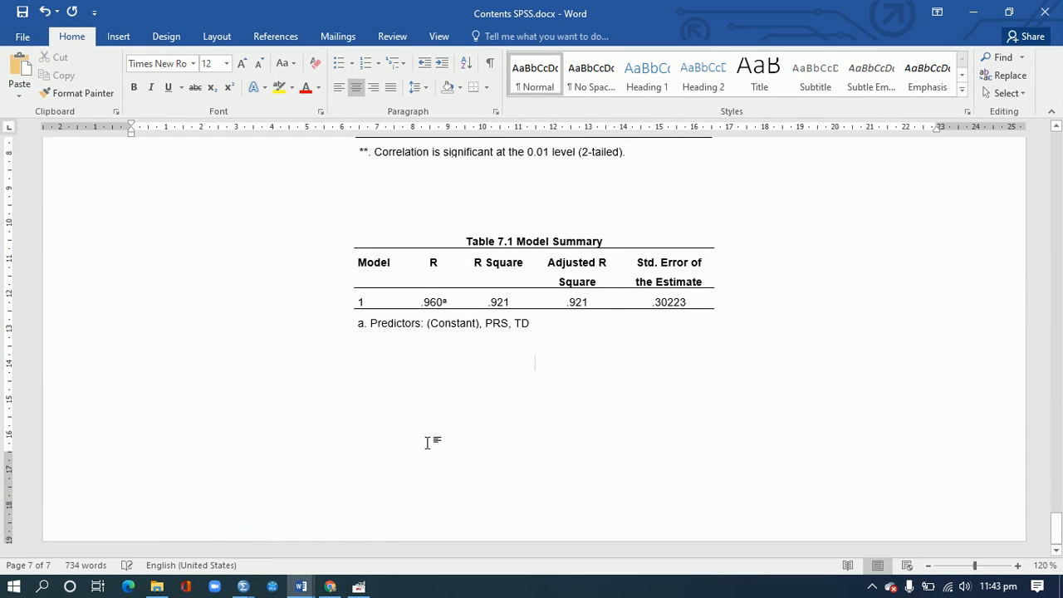
{"action": "type", "text": "ANOVAa Model\tSum of Squares\tdf\tMean Square\tF\tSig. 1\tRegression\t483.203\t2\t241.601\t2645.069\t.000b Residual\t41.377\t453\t.091 Total\t524.580\t455 a. Dependent Variable: PS b. Predictors: (Constant), PRS, TD"}
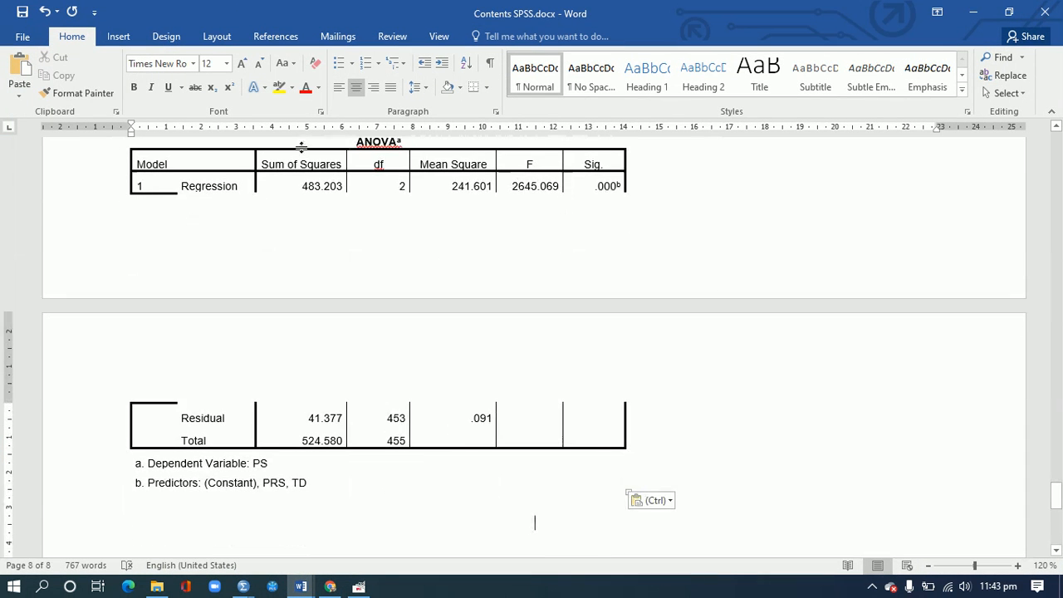
- Centre the whole ANOVA table on the page and remove all of its borders
{"action": "left_click", "coordinate": [1055, 127]}
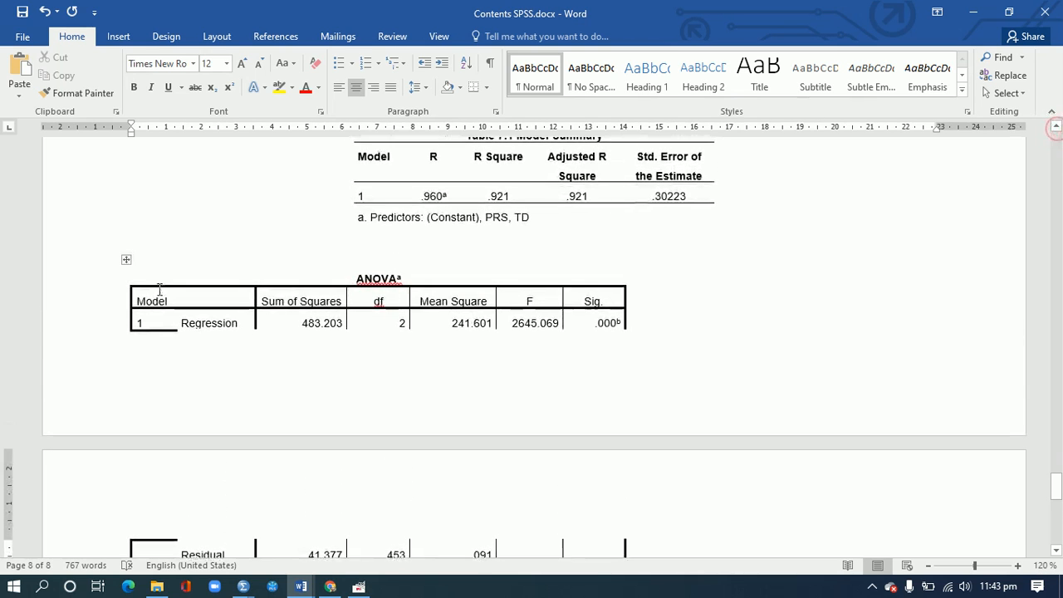
{"action": "left_click", "coordinate": [125, 260]}
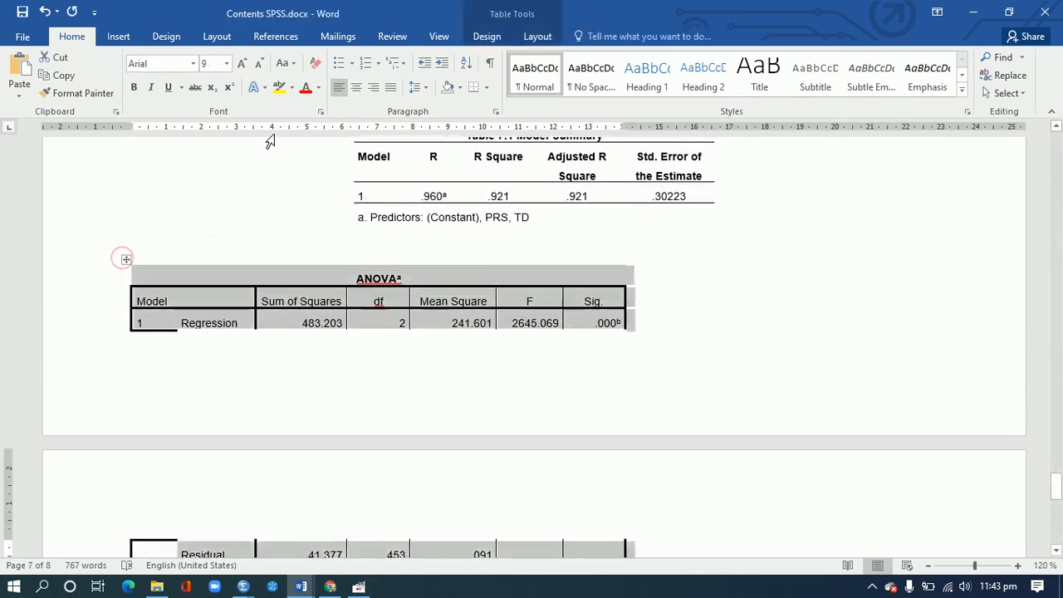
{"action": "left_click", "coordinate": [357, 93]}
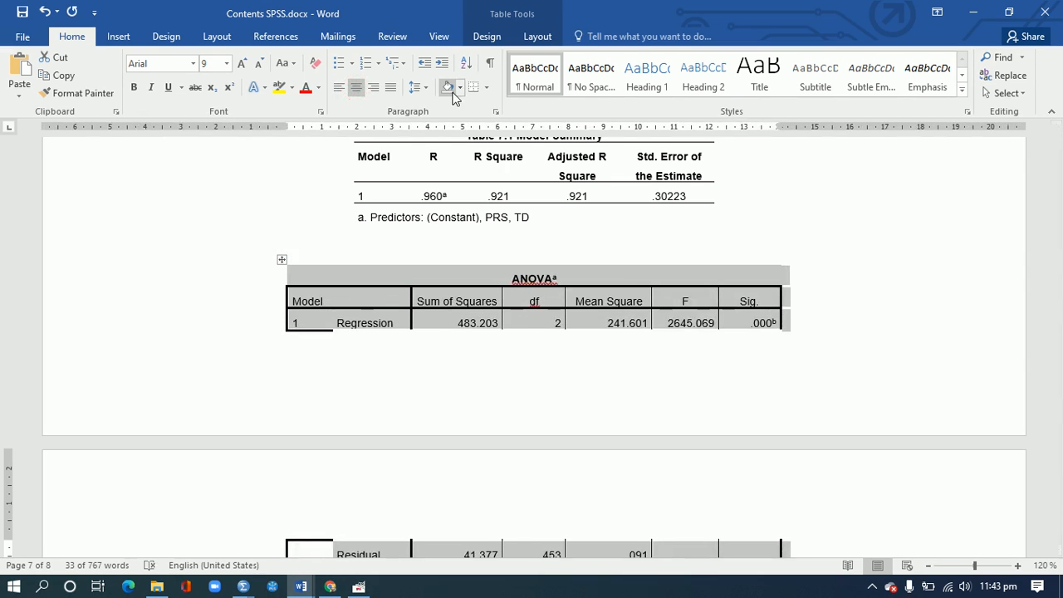
{"action": "left_click", "coordinate": [486, 88]}
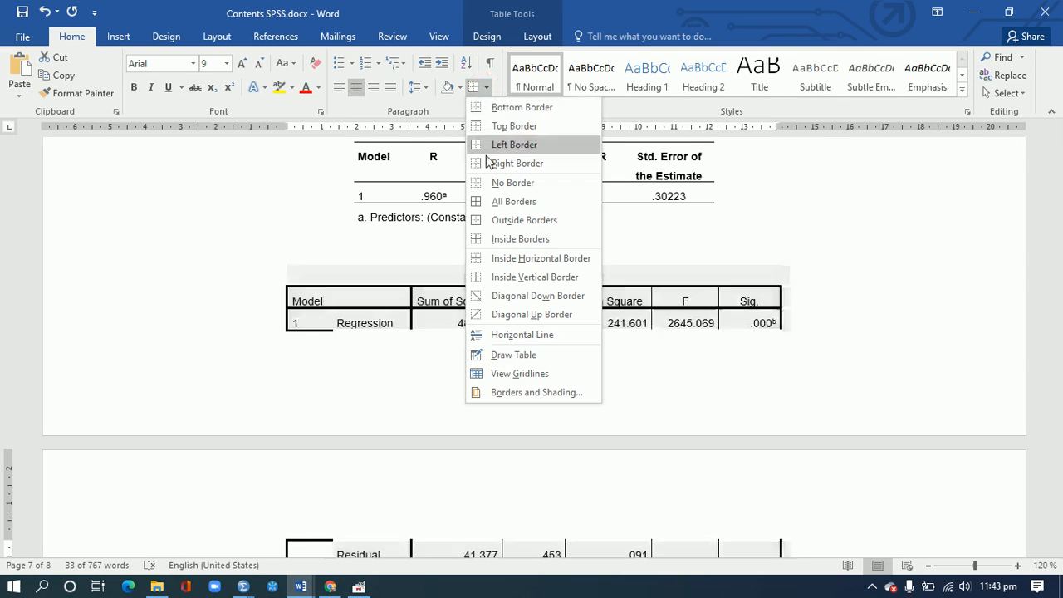
{"action": "left_click", "coordinate": [489, 182]}
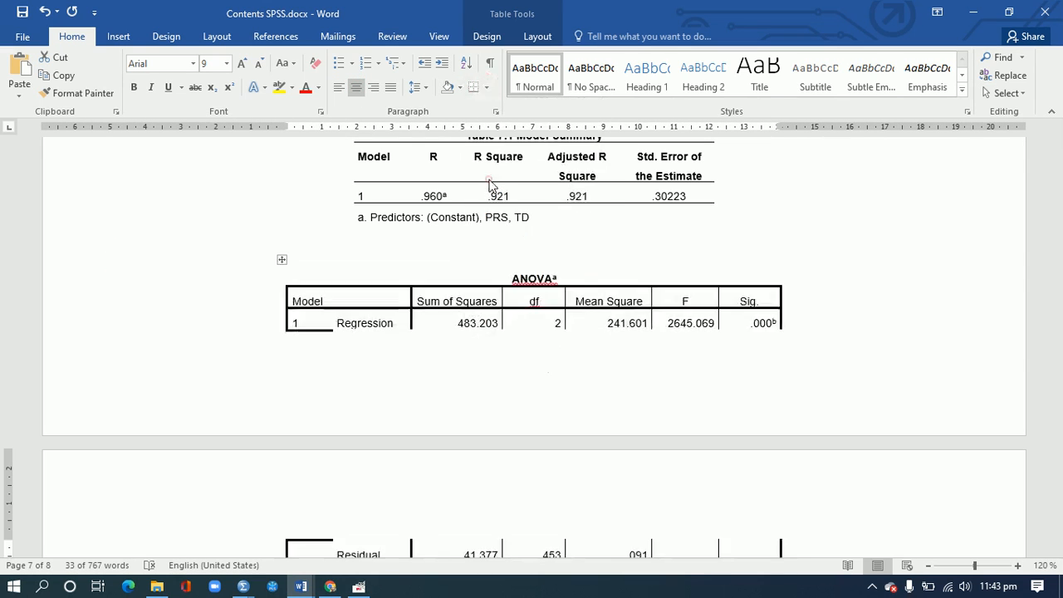
- Add a bottom and a top border to the header row of the ANOVA table
{"action": "left_click", "coordinate": [260, 304]}
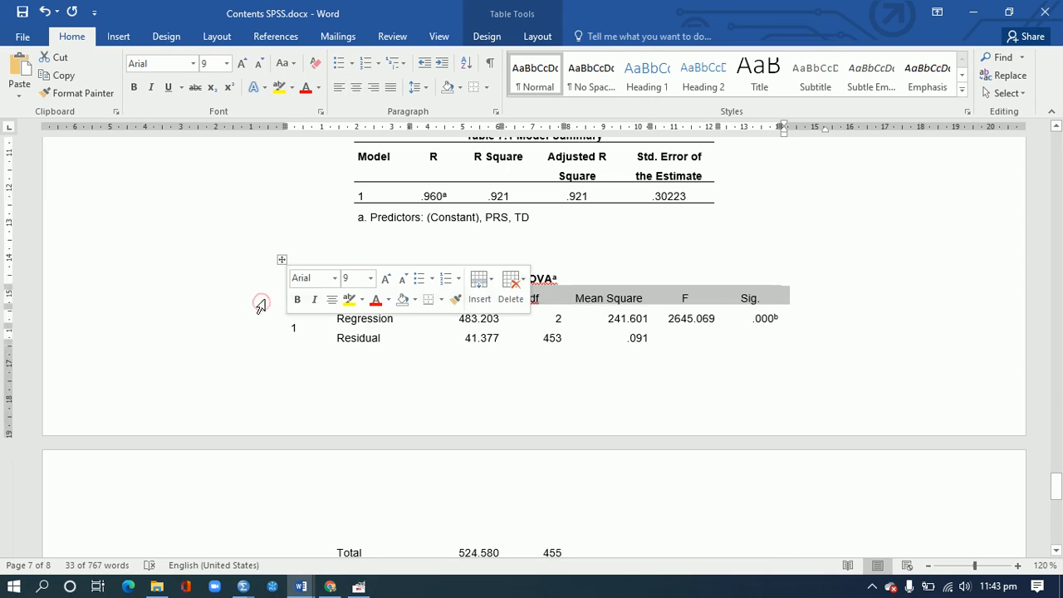
{"action": "left_click", "coordinate": [487, 90]}
{"action": "left_click", "coordinate": [498, 104]}
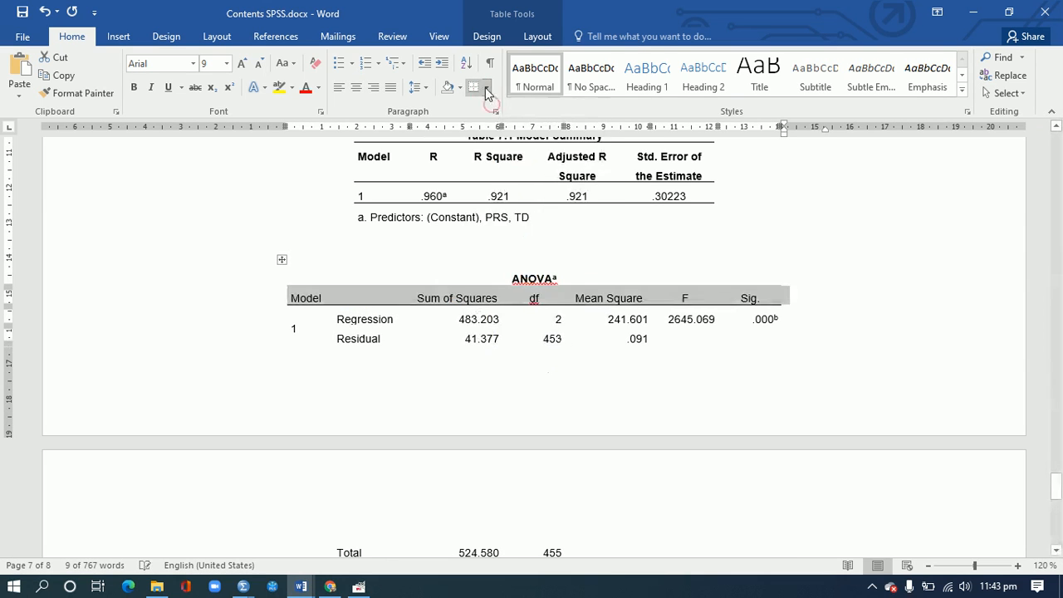
{"action": "left_click", "coordinate": [485, 88]}
{"action": "left_click", "coordinate": [496, 124]}
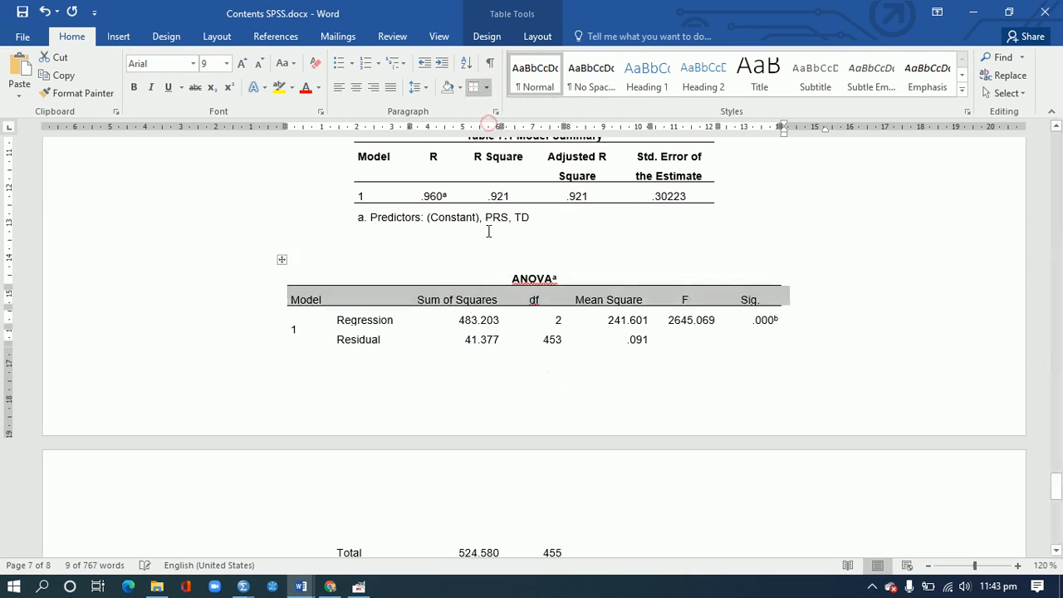
- Add a bottom border to the Total row of the ANOVA table
{"action": "left_click", "coordinate": [1055, 550]}
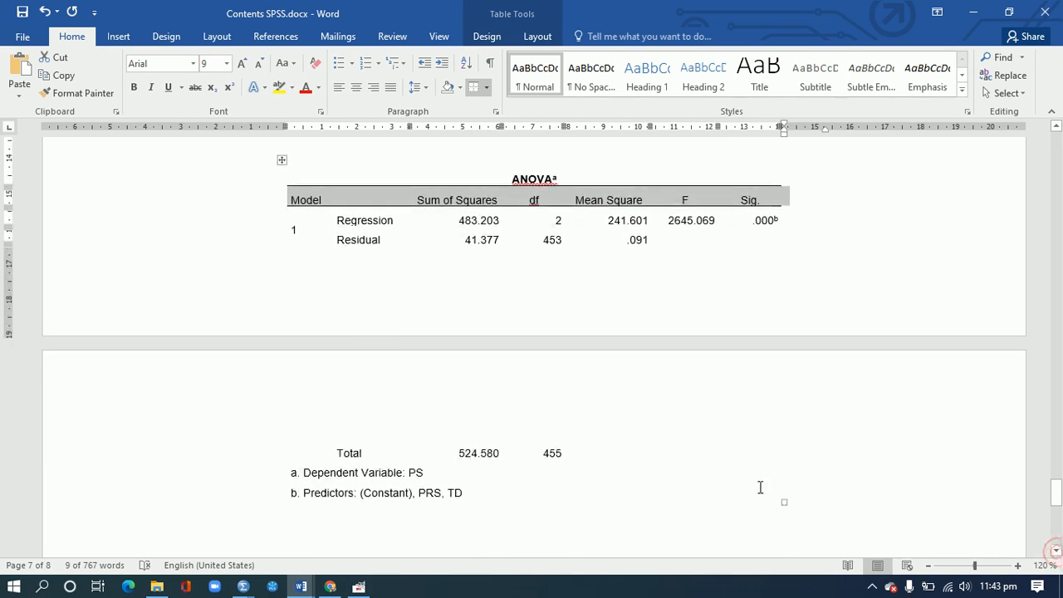
{"action": "left_click", "coordinate": [256, 461]}
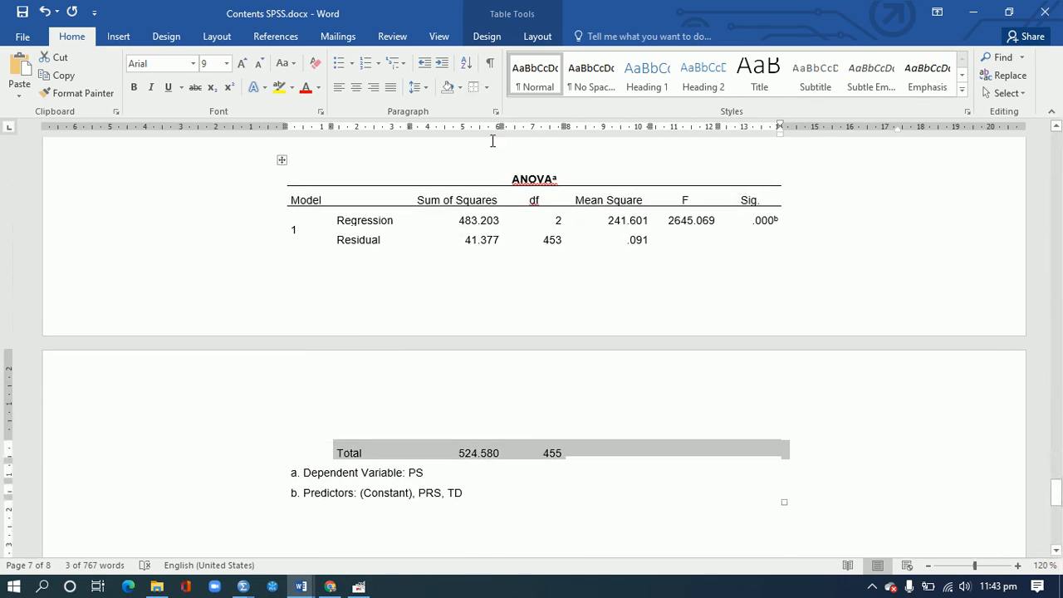
{"action": "left_click", "coordinate": [489, 92]}
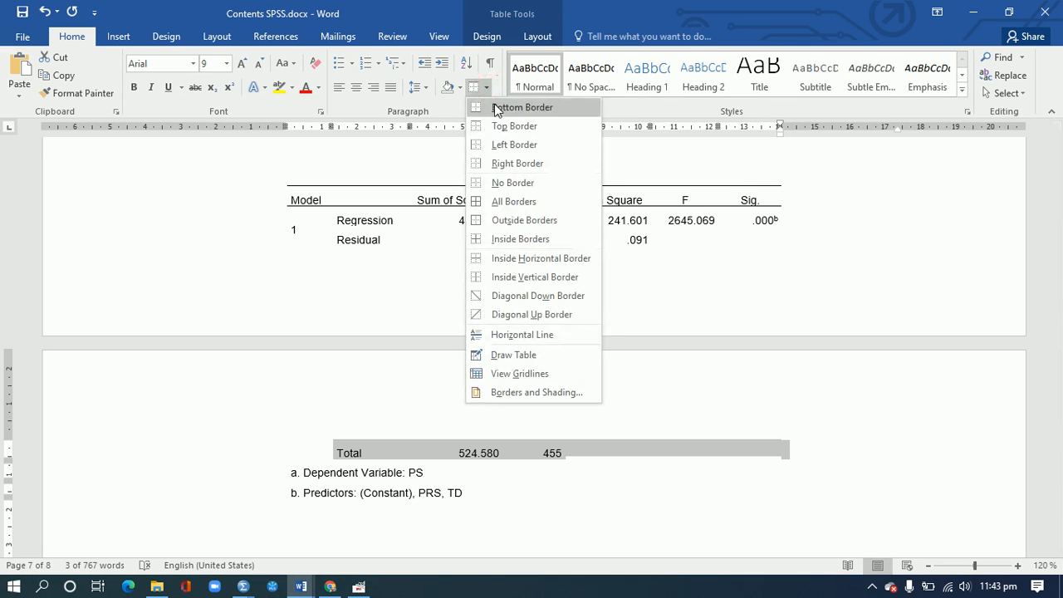
{"action": "left_click", "coordinate": [498, 107]}
{"action": "left_click", "coordinate": [861, 429]}
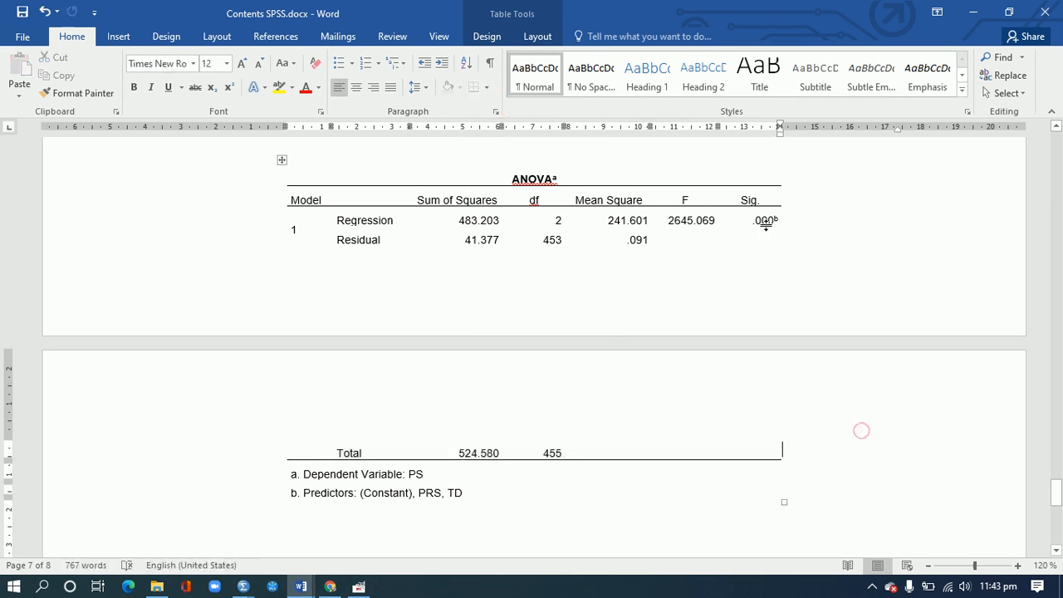
- Make the ANOVA column headings bold and centre the values from Sum of Squares to Sig
{"action": "left_click_drag", "start_coordinate": [766, 199], "coordinate": [347, 199]}
{"action": "key", "text": "ctrl+b"}
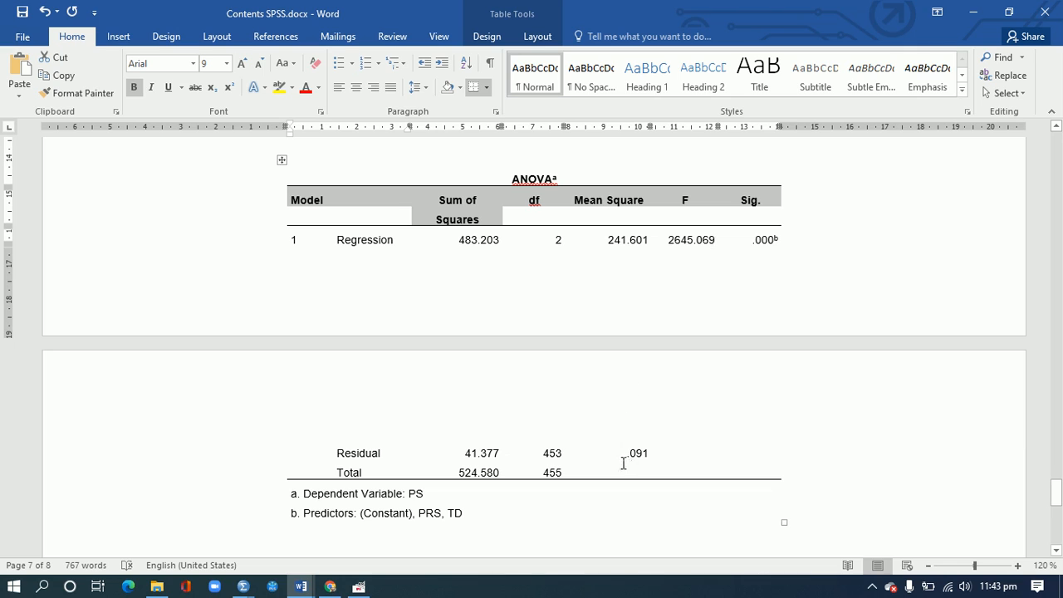
{"action": "left_click_drag", "start_coordinate": [452, 244], "coordinate": [714, 385]}
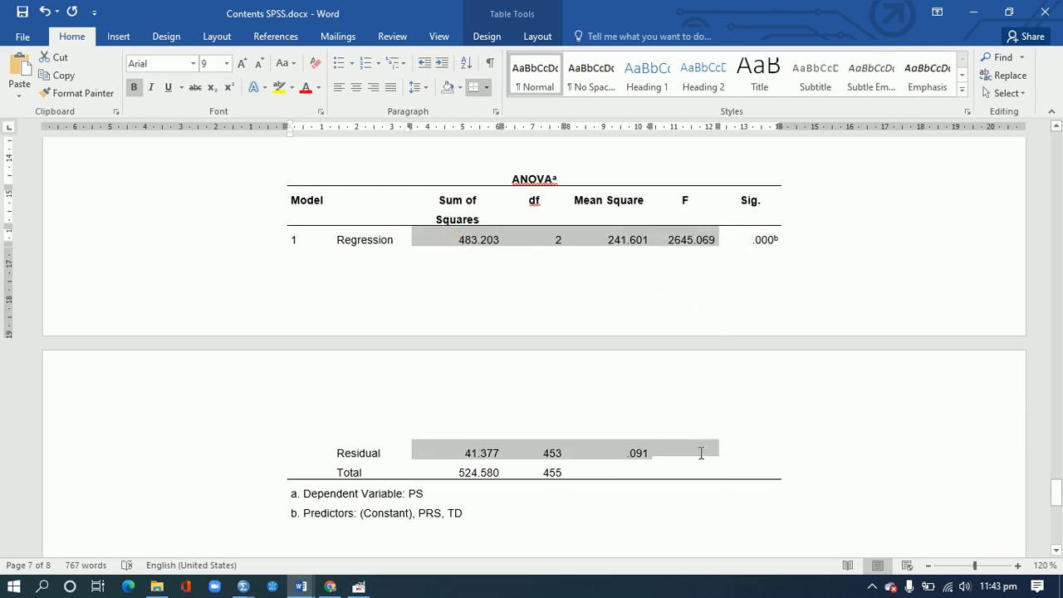
{"action": "left_click_drag", "start_coordinate": [702, 451], "coordinate": [700, 467]}
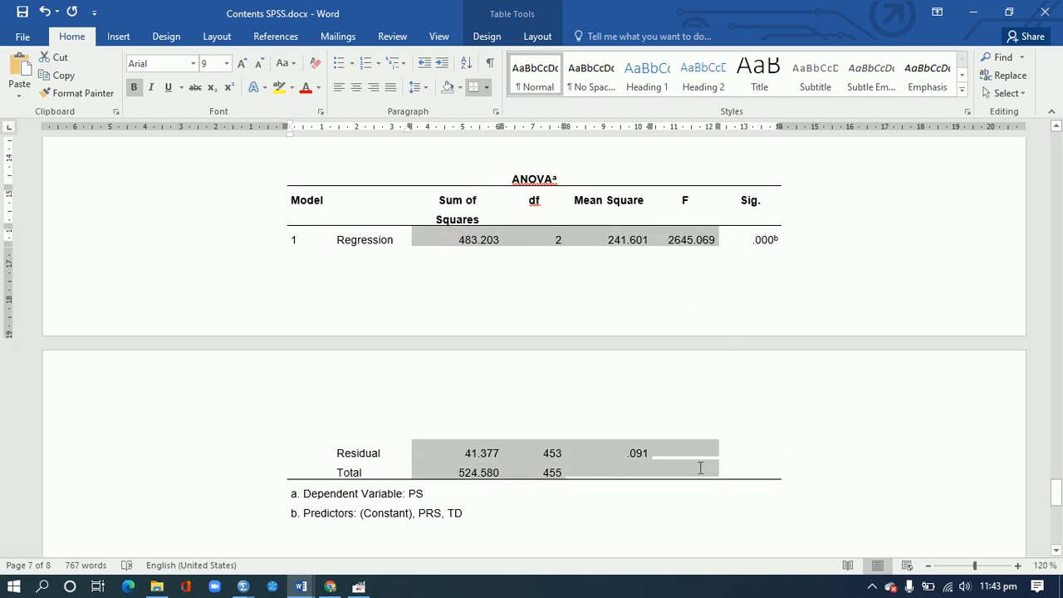
{"action": "left_click", "coordinate": [359, 91]}
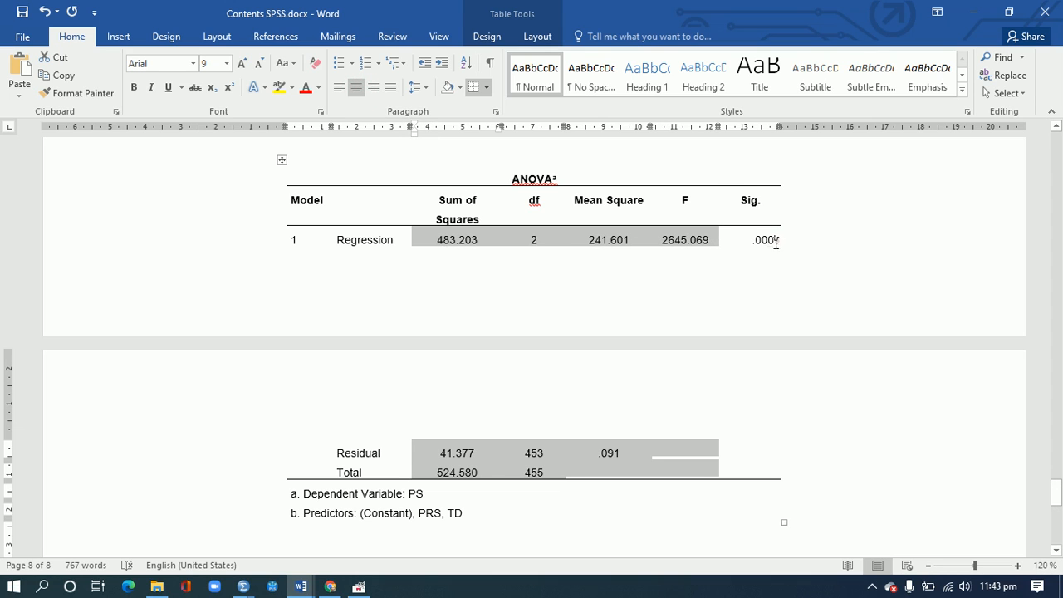
{"action": "left_click_drag", "start_coordinate": [778, 243], "coordinate": [755, 240]}
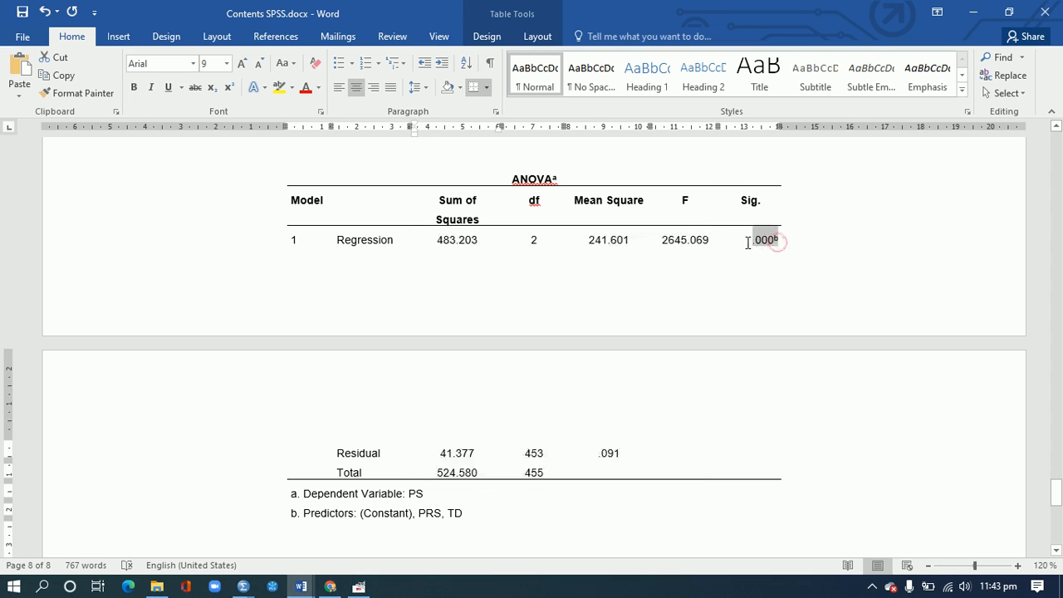
{"action": "left_click", "coordinate": [356, 87]}
- Number the table by inserting "Table 7.2" before its ANOVA title
{"action": "left_click_drag", "start_coordinate": [1060, 502], "coordinate": [1058, 485]}
{"action": "left_click", "coordinate": [508, 456]}
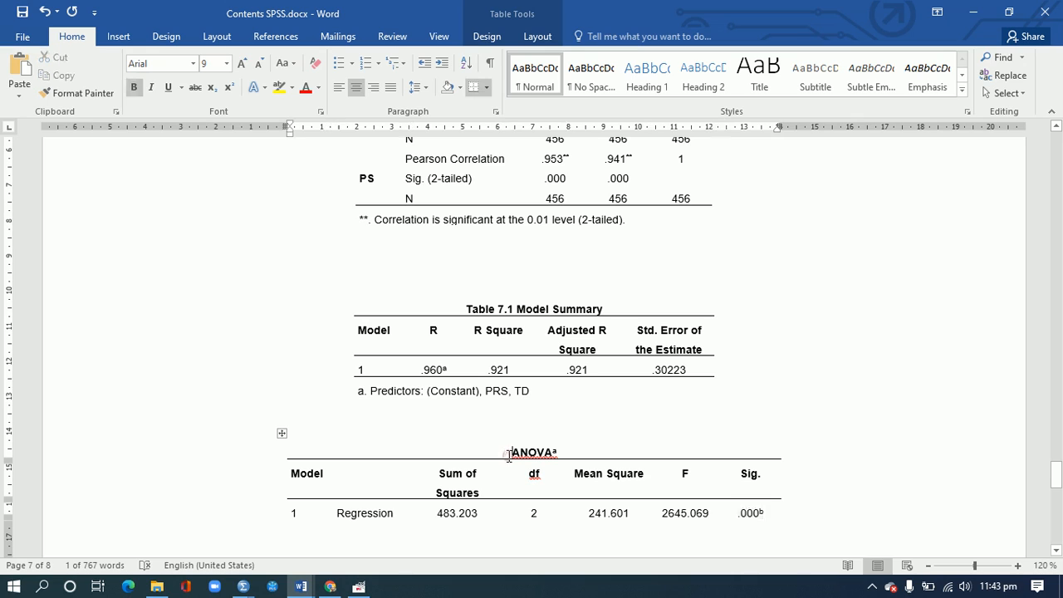
{"action": "type", "text": "Table "}
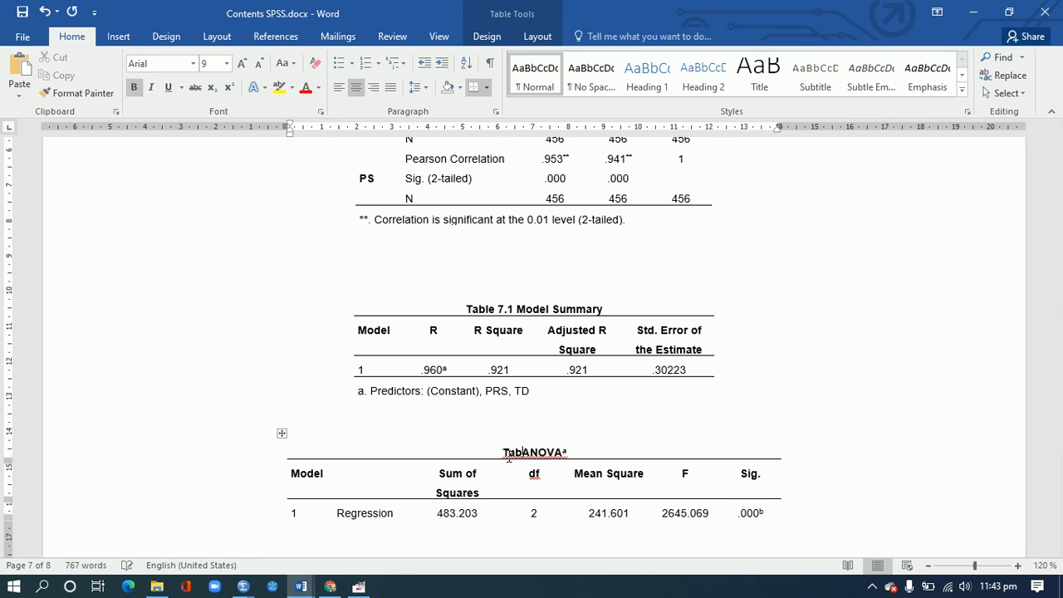
{"action": "type", "text": "7.2"}
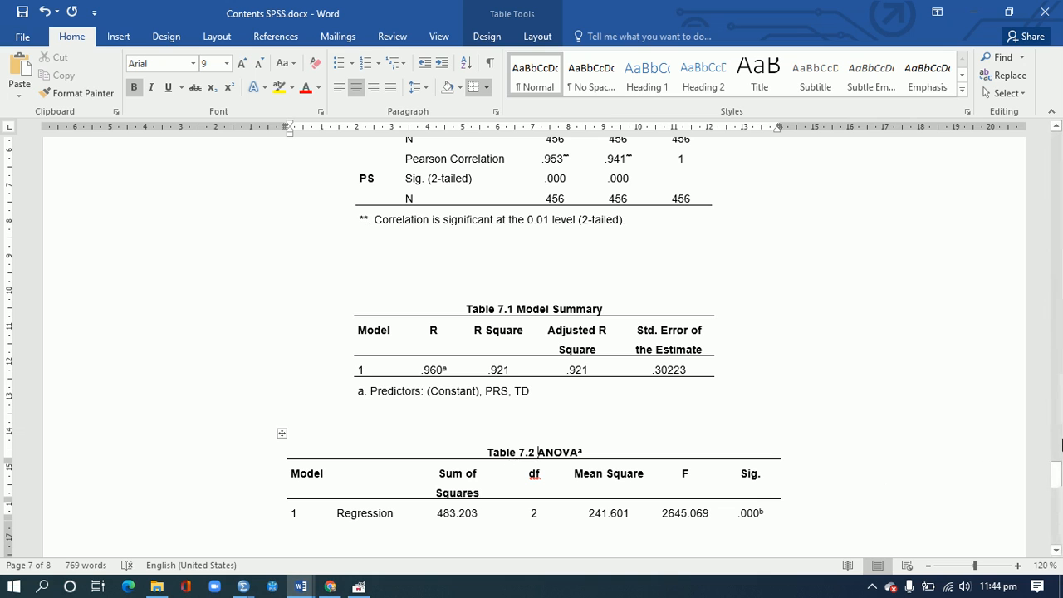
- Copy the Coefficients table of the last regression from the SPSS output and paste it below the ANOVA table in the Word document
{"action": "left_click_drag", "start_coordinate": [1060, 481], "coordinate": [1056, 512]}
{"action": "left_click", "coordinate": [572, 432]}
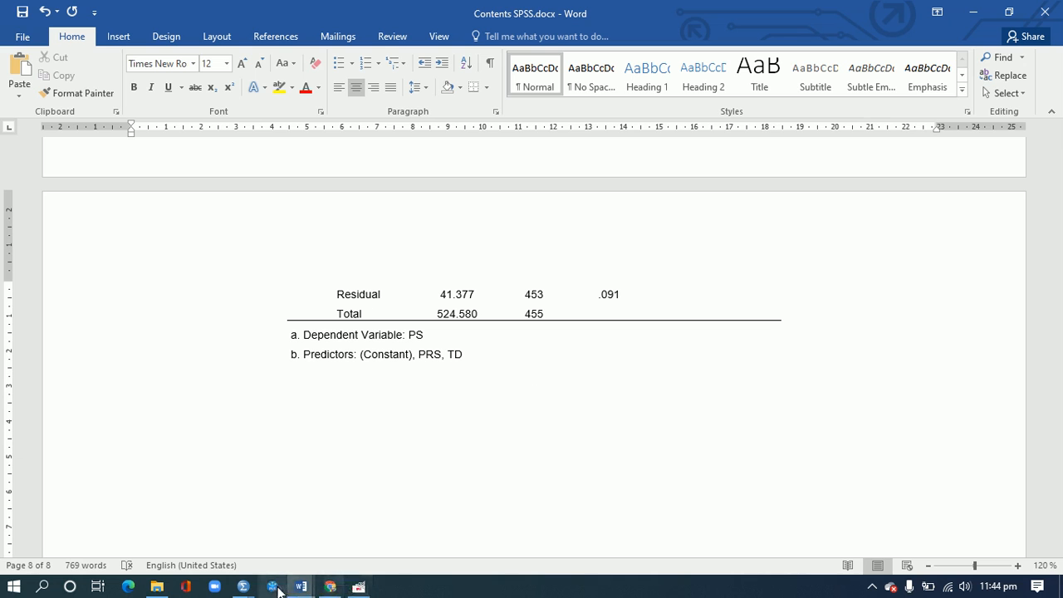
{"action": "mouse_move", "coordinate": [243, 586]}
{"action": "left_click", "coordinate": [196, 555]}
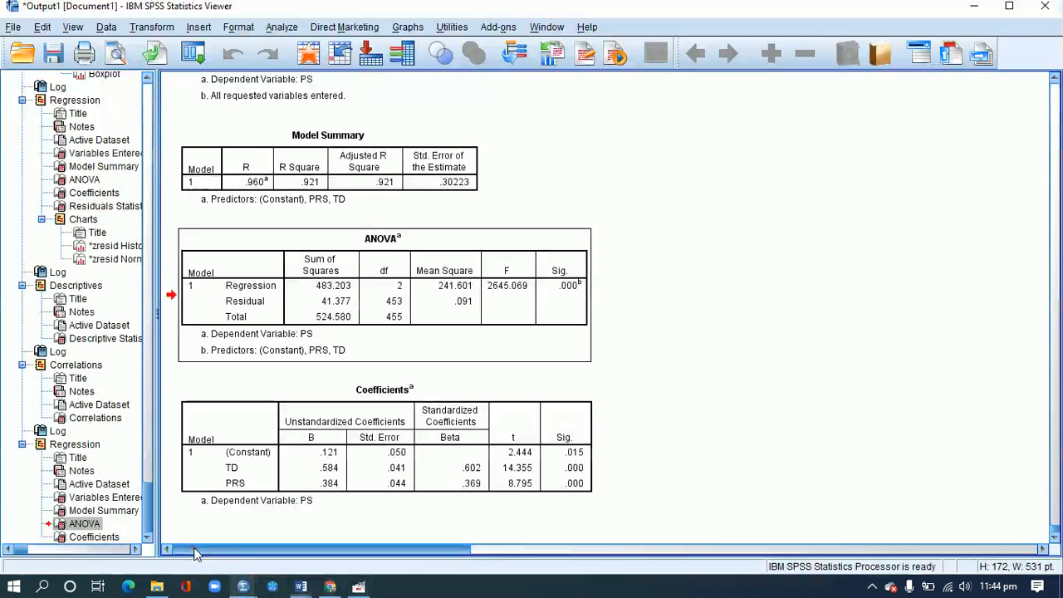
{"action": "left_click", "coordinate": [400, 466]}
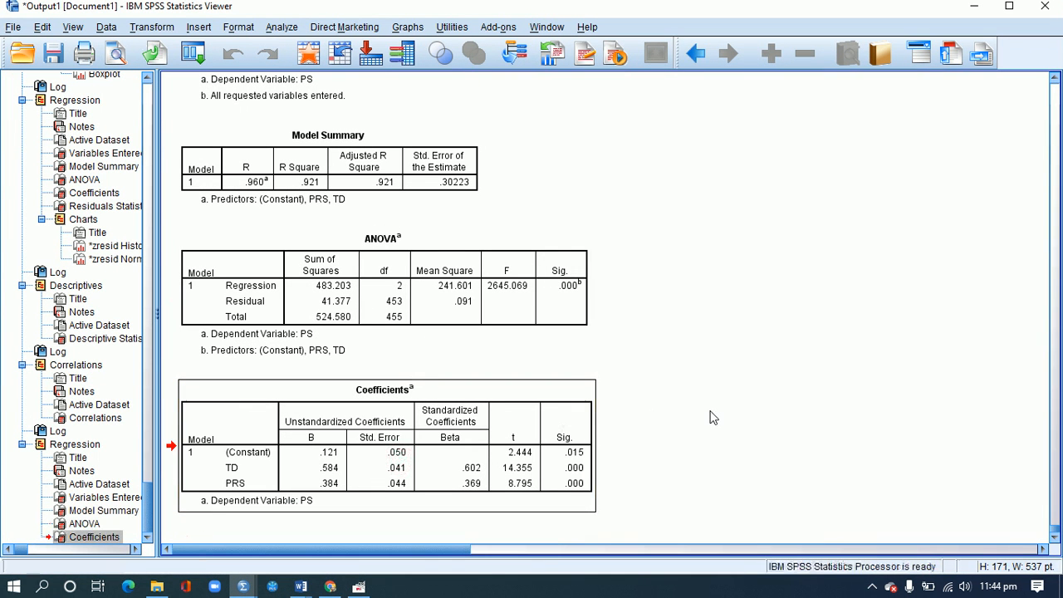
{"action": "mouse_move", "coordinate": [305, 589]}
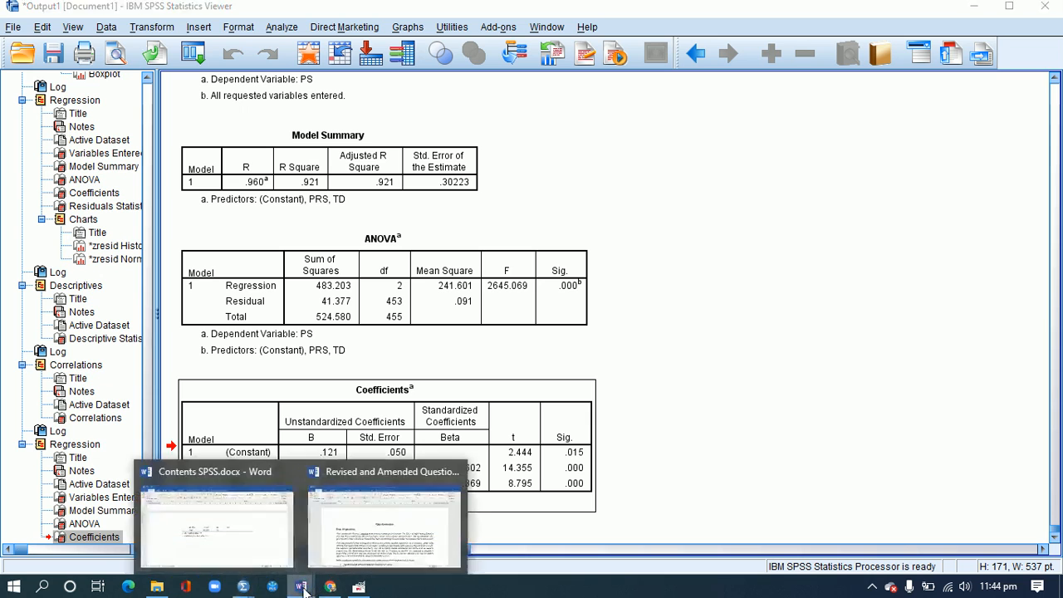
{"action": "left_click", "coordinate": [253, 538]}
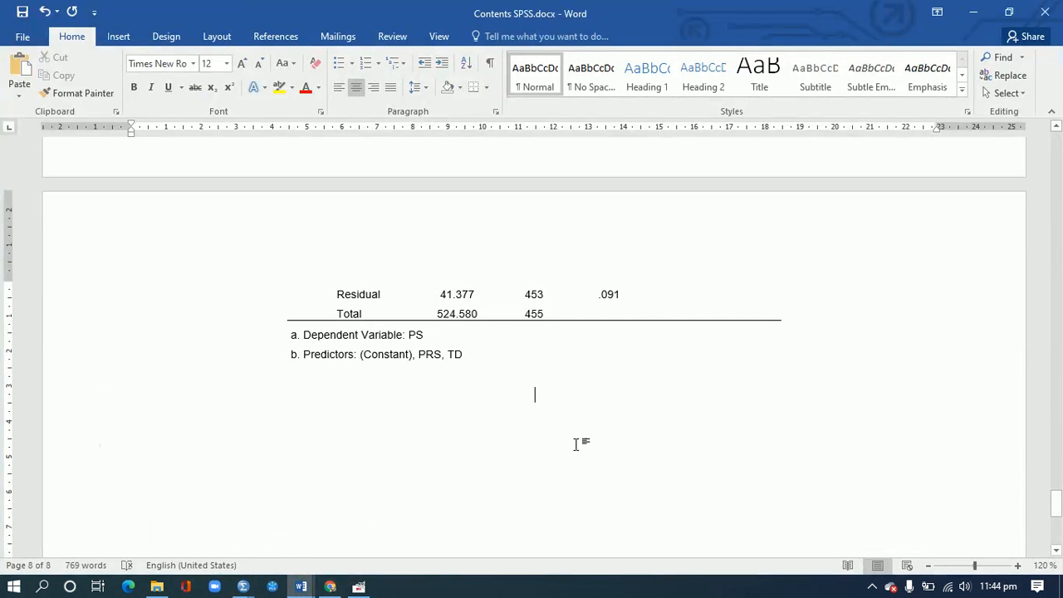
{"action": "type", "text": "Coefficientsa Model\tUnstandardized Coefficients\tStandardized Coefficients\tt\tSig. B\tStd. Error\tBeta 1\t(Constant)\t.121\t.050\t2.444\t.015 TD\t.584\t.041\t.602\t14.355\t.000 PRS\t.384\t.044\t.369\t8.795\t.000 a. Dependent Variable: PS"}
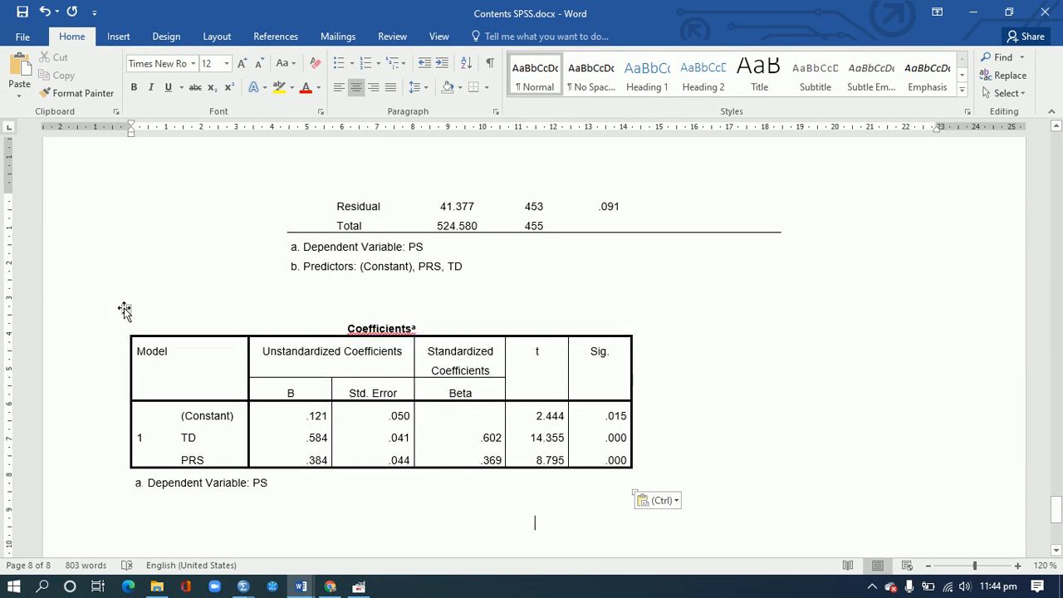
- Centre the whole Coefficients table on the page
{"action": "left_click", "coordinate": [124, 310]}
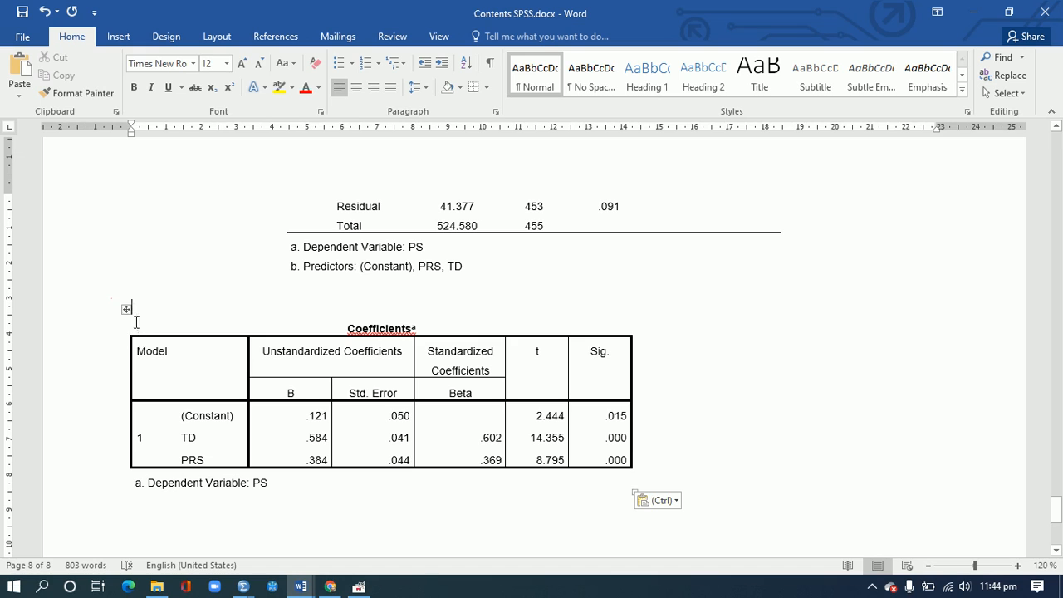
{"action": "left_click", "coordinate": [126, 310]}
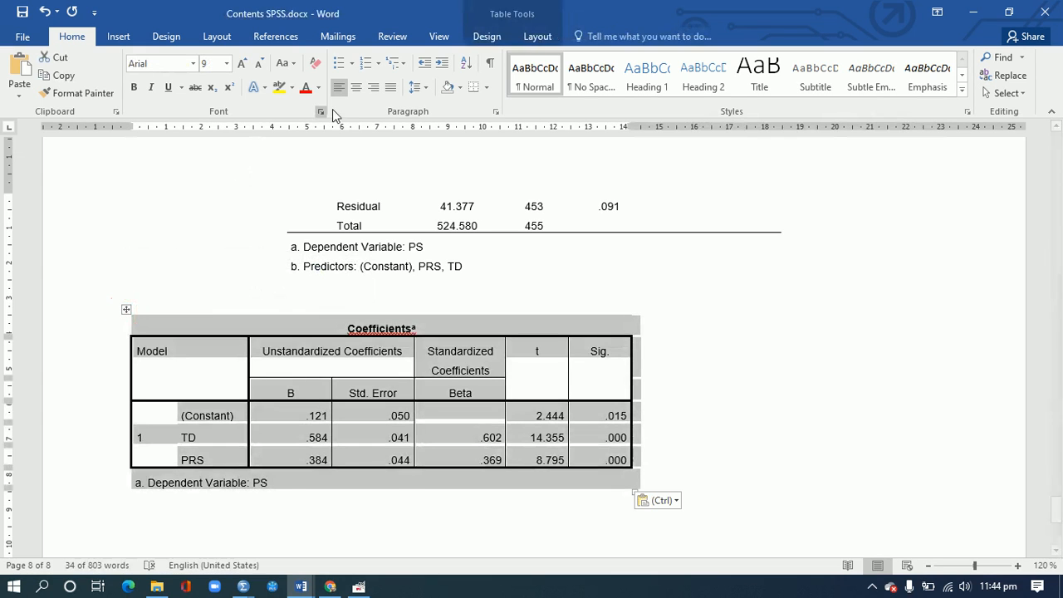
{"action": "left_click", "coordinate": [355, 87]}
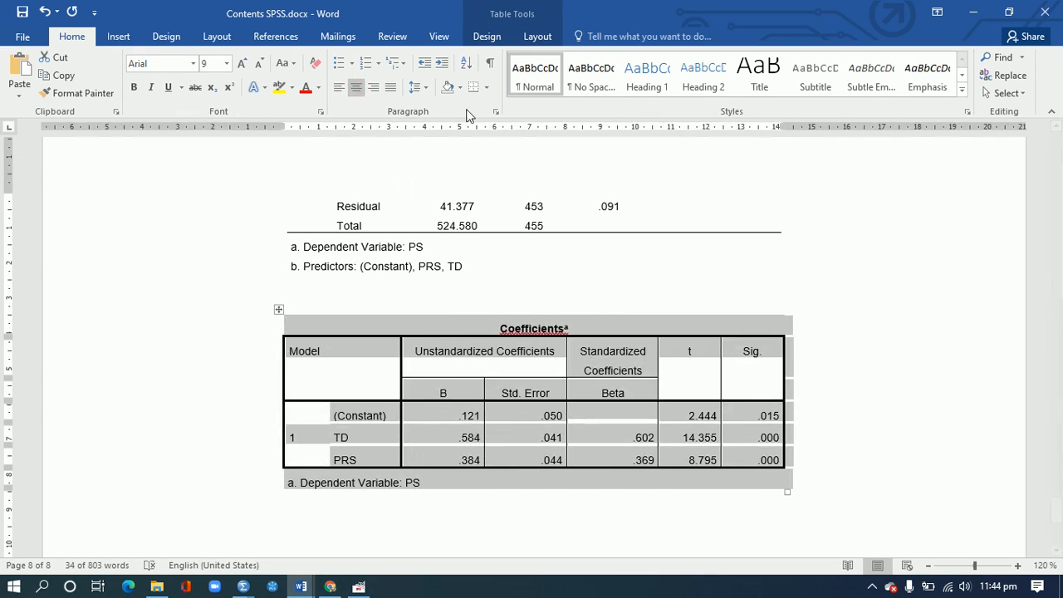
- Remove all borders from the Coefficients table and add bottom and top borders to its first heading row
{"action": "left_click", "coordinate": [486, 87]}
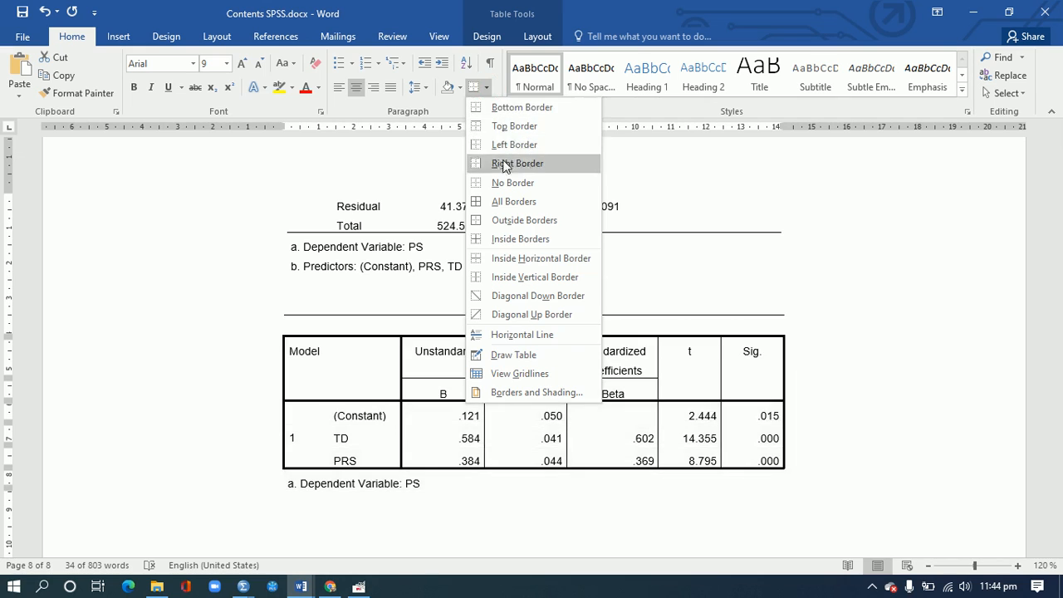
{"action": "left_click", "coordinate": [503, 182]}
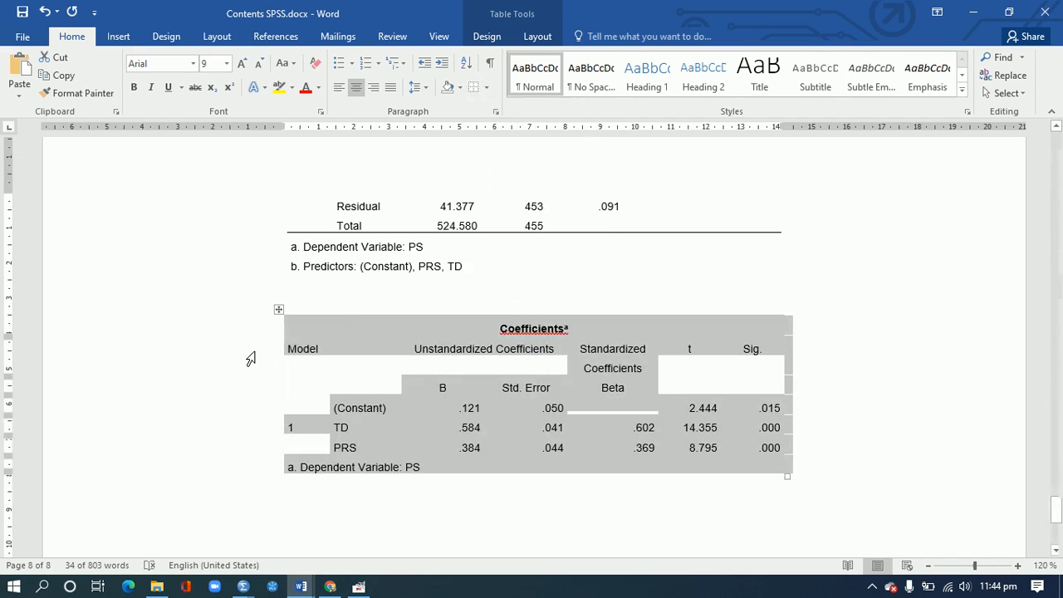
{"action": "left_click", "coordinate": [249, 358]}
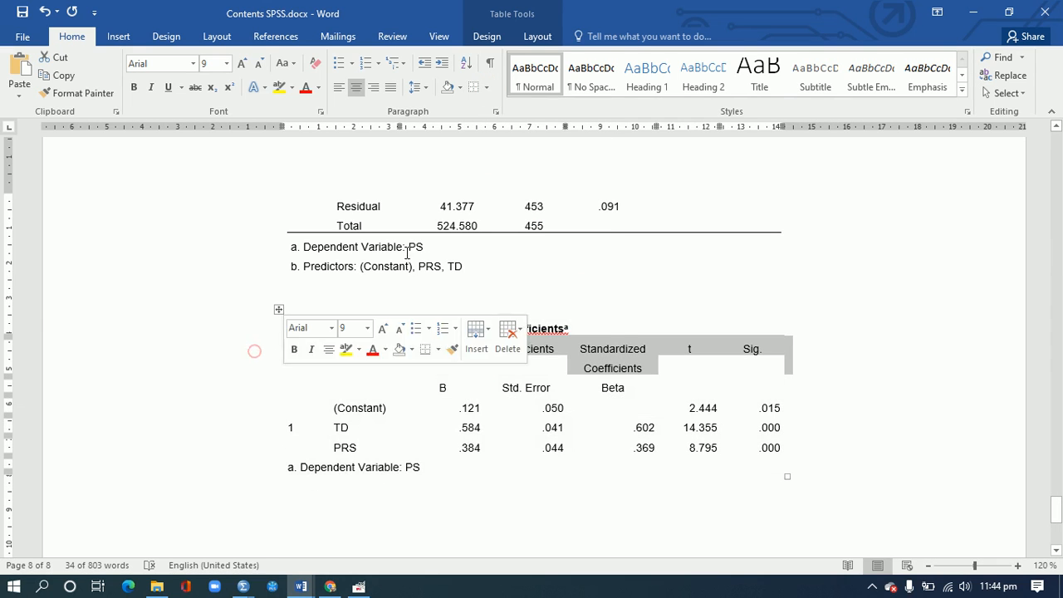
{"action": "left_click", "coordinate": [485, 93]}
{"action": "left_click", "coordinate": [490, 106]}
{"action": "left_click", "coordinate": [488, 89]}
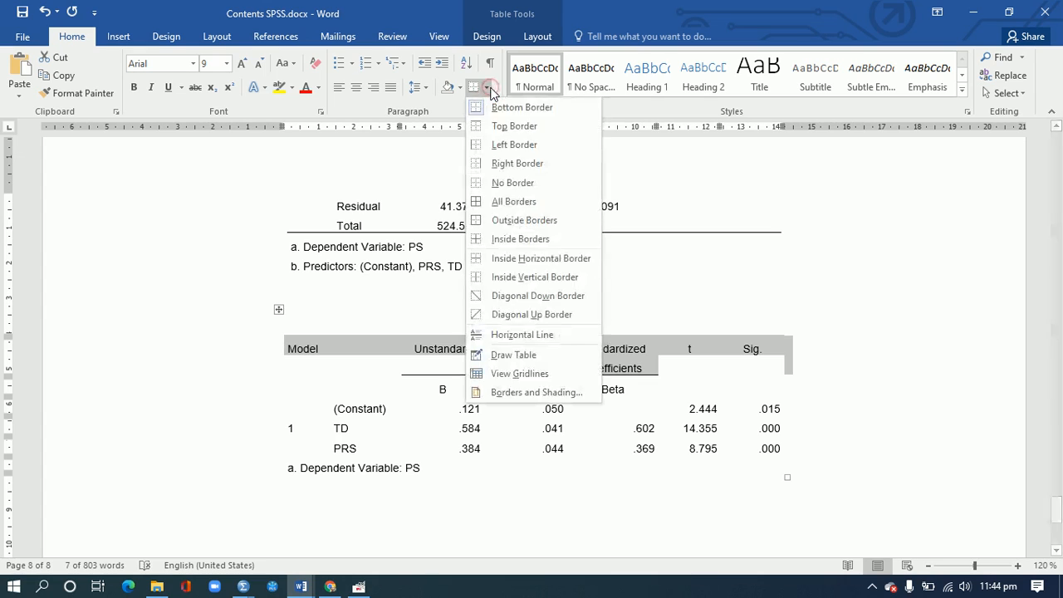
{"action": "left_click", "coordinate": [510, 125]}
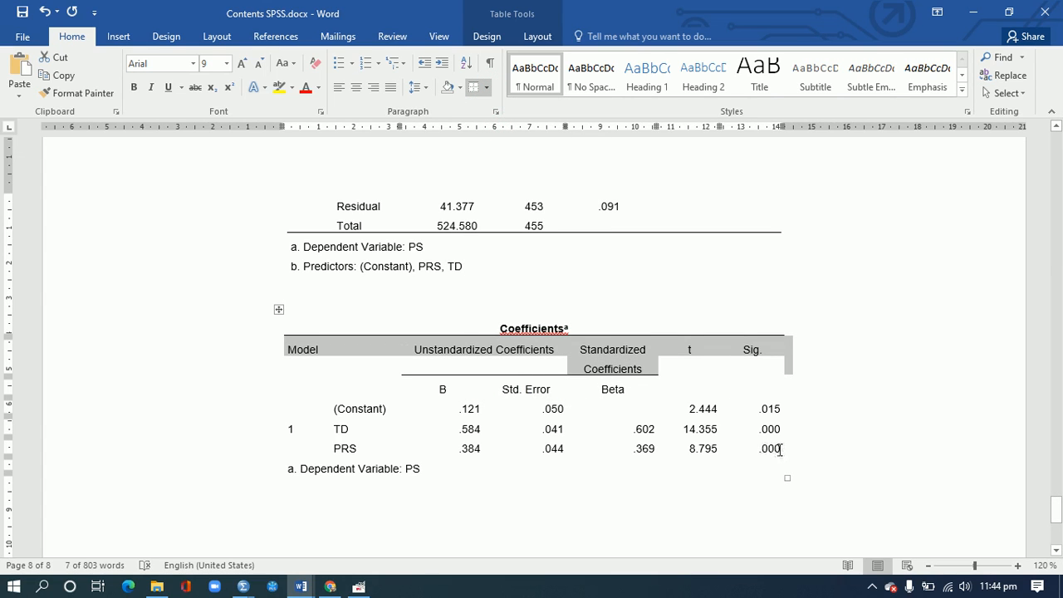
- Add a bottom border beneath the PRS row to close the body of the Coefficients table
{"action": "left_click_drag", "start_coordinate": [770, 448], "coordinate": [302, 449]}
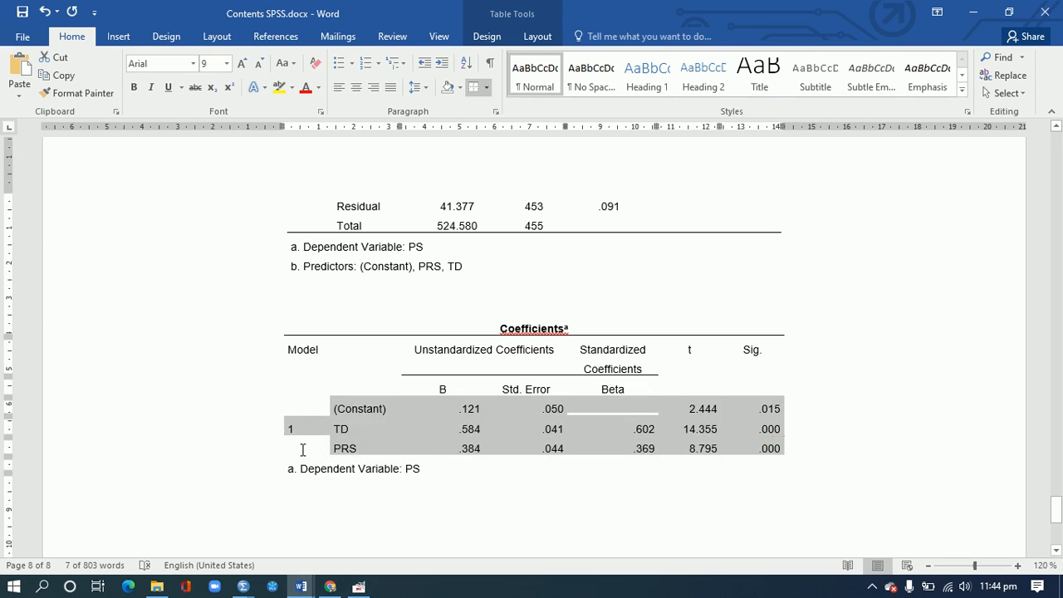
{"action": "left_click", "coordinate": [488, 88]}
{"action": "left_click", "coordinate": [494, 105]}
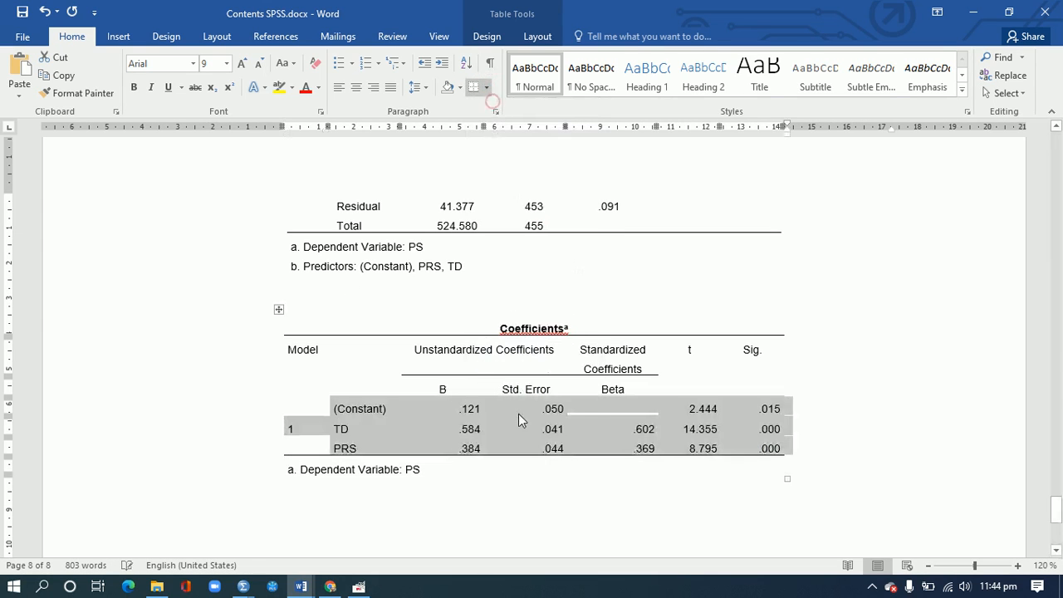
{"action": "left_click", "coordinate": [521, 488]}
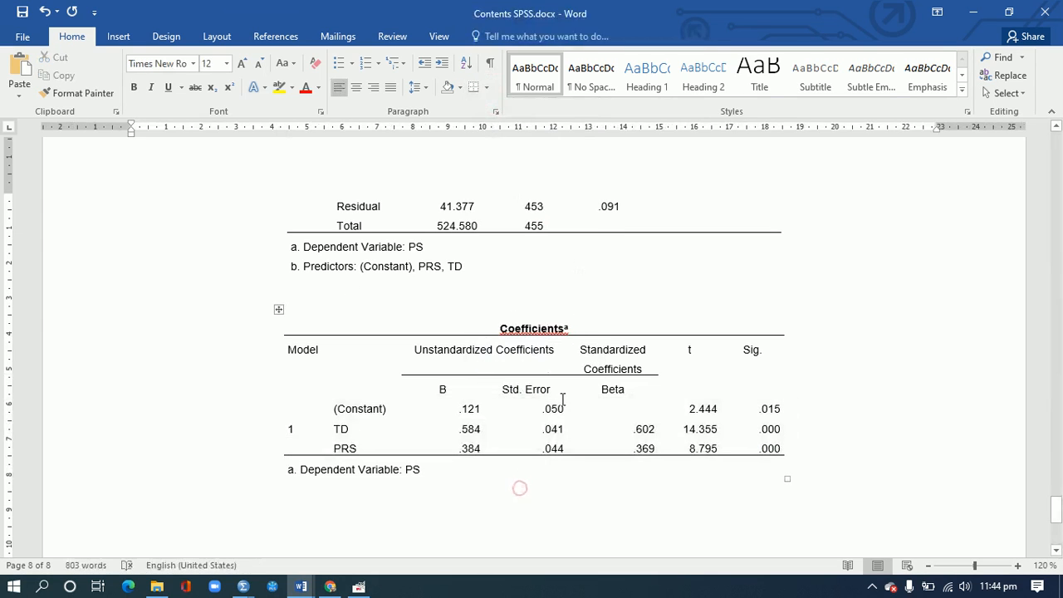
- Make the Coefficients table's column headings bold, including the B, Std. Error and Beta subheadings
{"action": "left_click", "coordinate": [211, 369]}
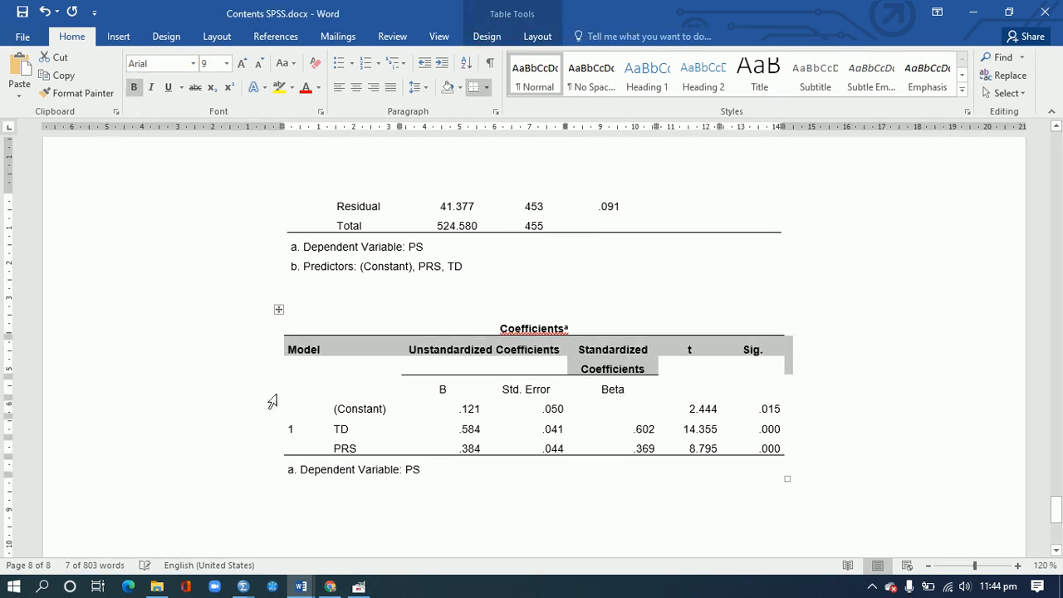
{"action": "left_click", "coordinate": [536, 510]}
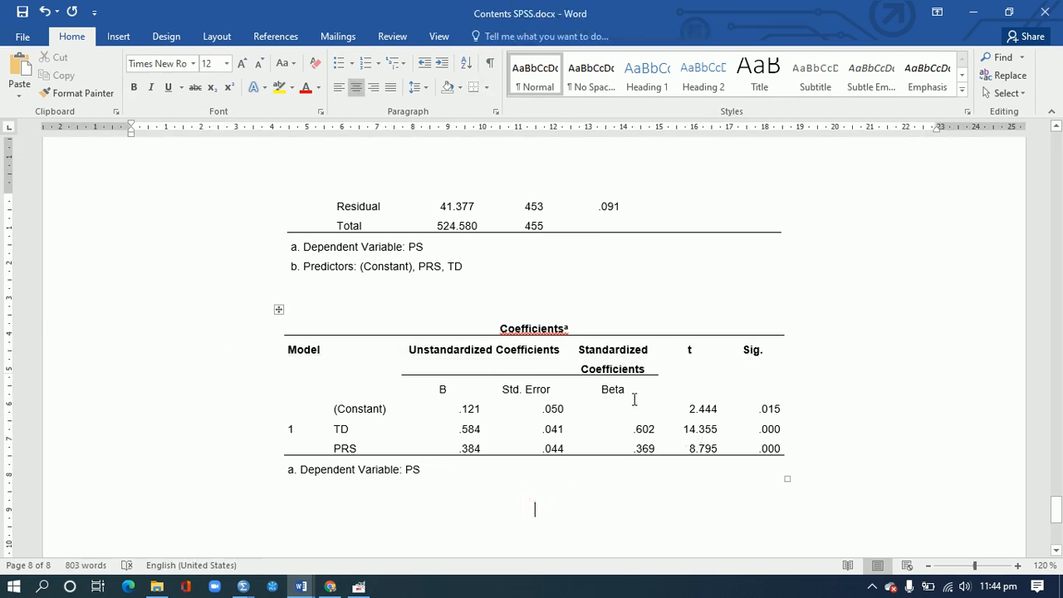
{"action": "left_click_drag", "start_coordinate": [631, 393], "coordinate": [454, 394]}
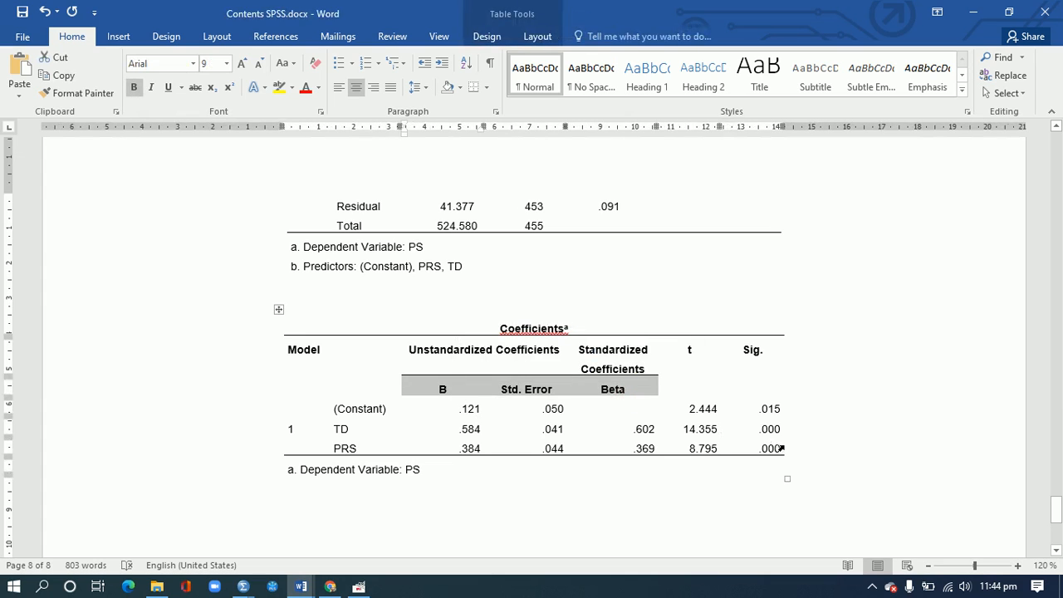
- Centre the Coefficients values from B to Sig. and make the TD and PRS row labels bold
{"action": "left_click_drag", "start_coordinate": [781, 447], "coordinate": [462, 413]}
{"action": "key", "text": "ctrl+e"}
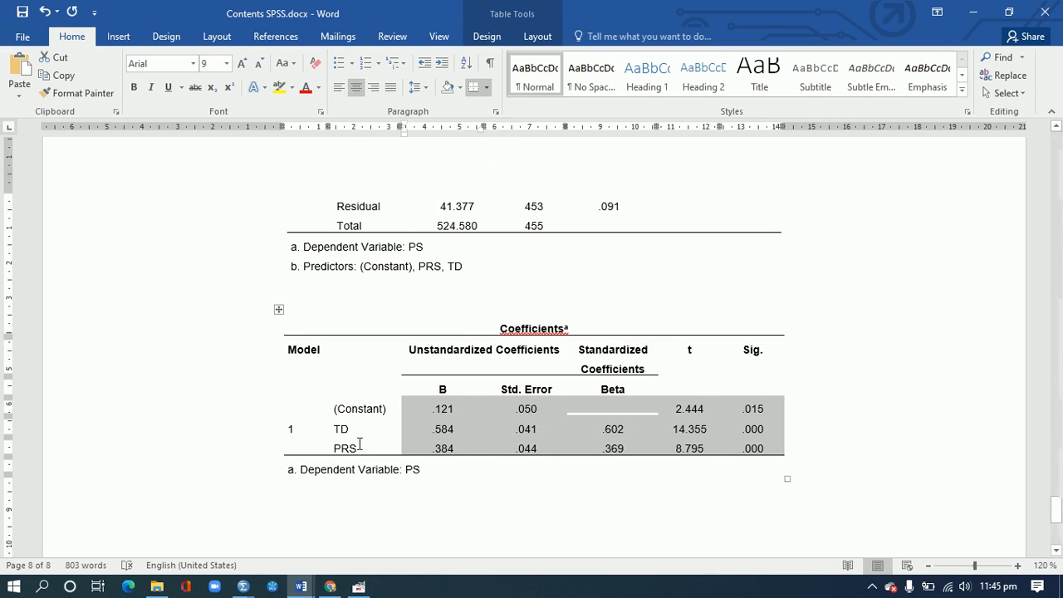
{"action": "left_click_drag", "start_coordinate": [359, 447], "coordinate": [345, 440]}
{"action": "key", "text": "ctrl+b"}
{"action": "left_click", "coordinate": [426, 499]}
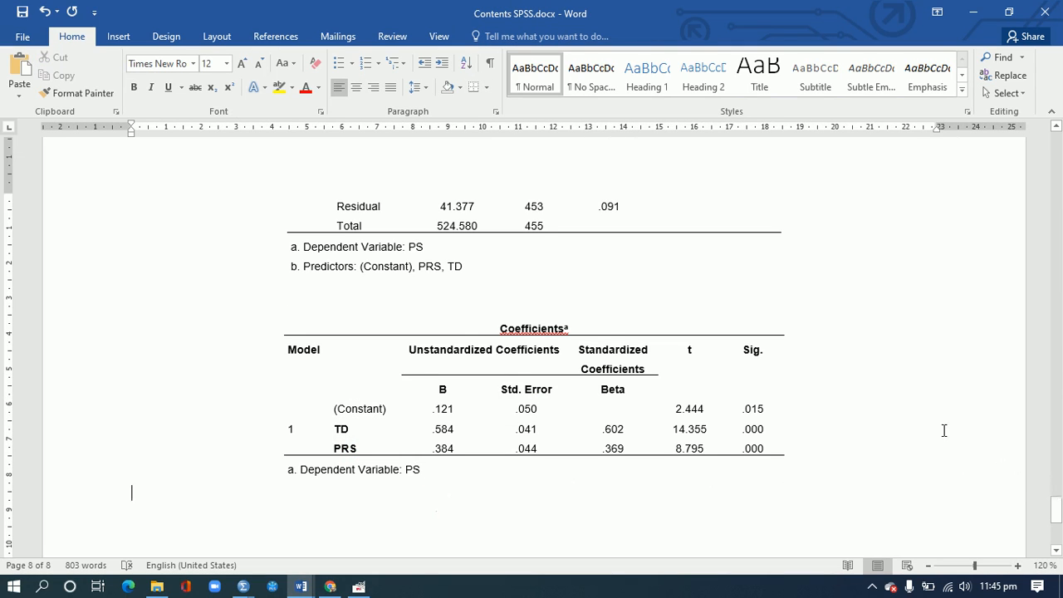
- Number the table by inserting "Table 7.3" before its Coefficients title
{"action": "left_click", "coordinate": [491, 328]}
{"action": "type", "text": "Table 7.3"}
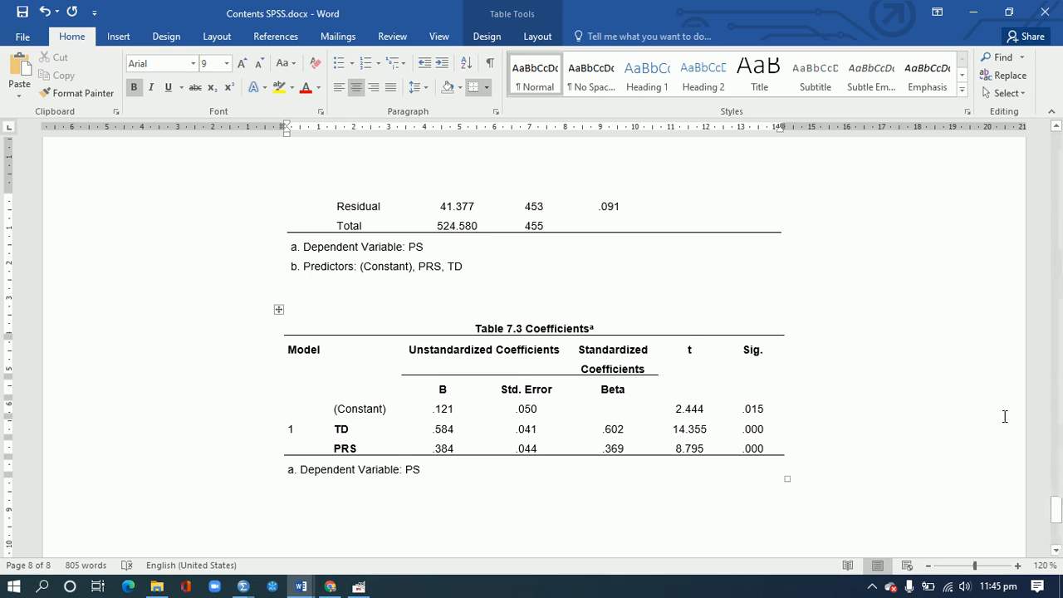
- Examine the R Square value and predictors in the Model Summary table and the significance value in the ANOVA table
{"action": "left_click_drag", "start_coordinate": [1057, 513], "coordinate": [1057, 487]}
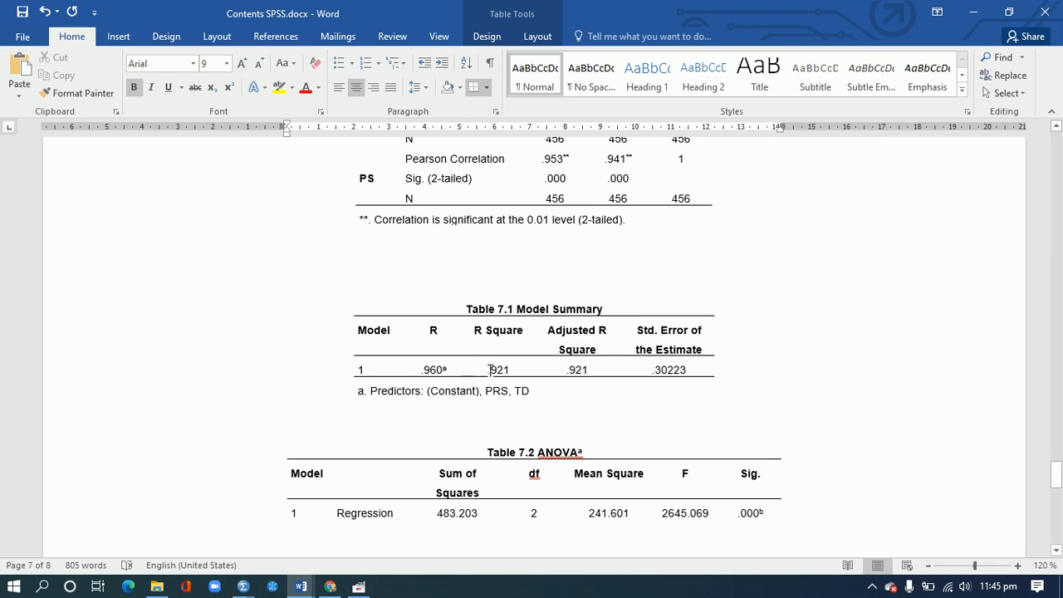
{"action": "left_click_drag", "start_coordinate": [496, 371], "coordinate": [504, 371]}
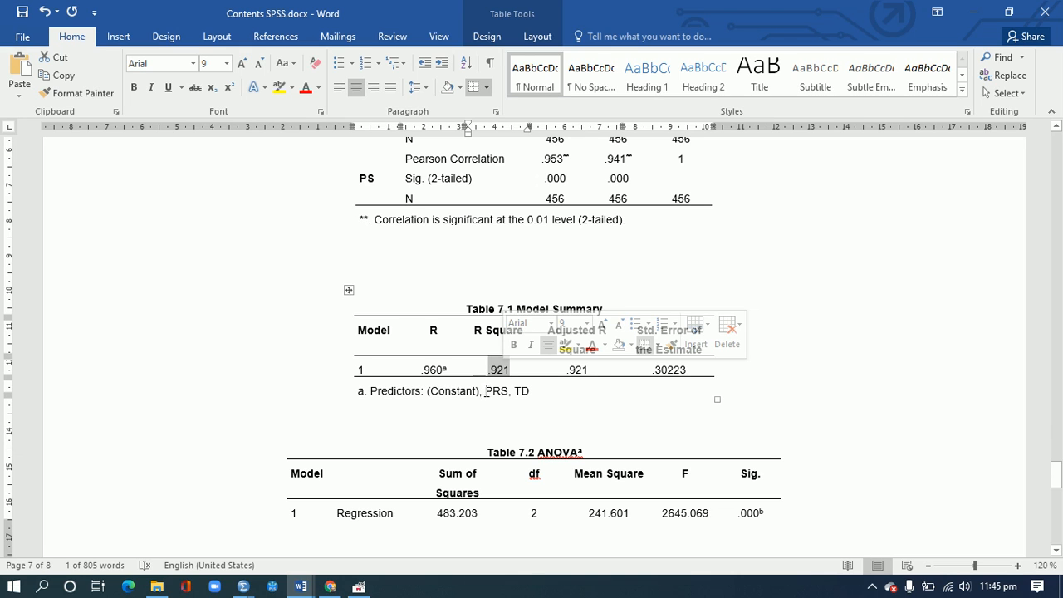
{"action": "left_click_drag", "start_coordinate": [486, 390], "coordinate": [506, 393]}
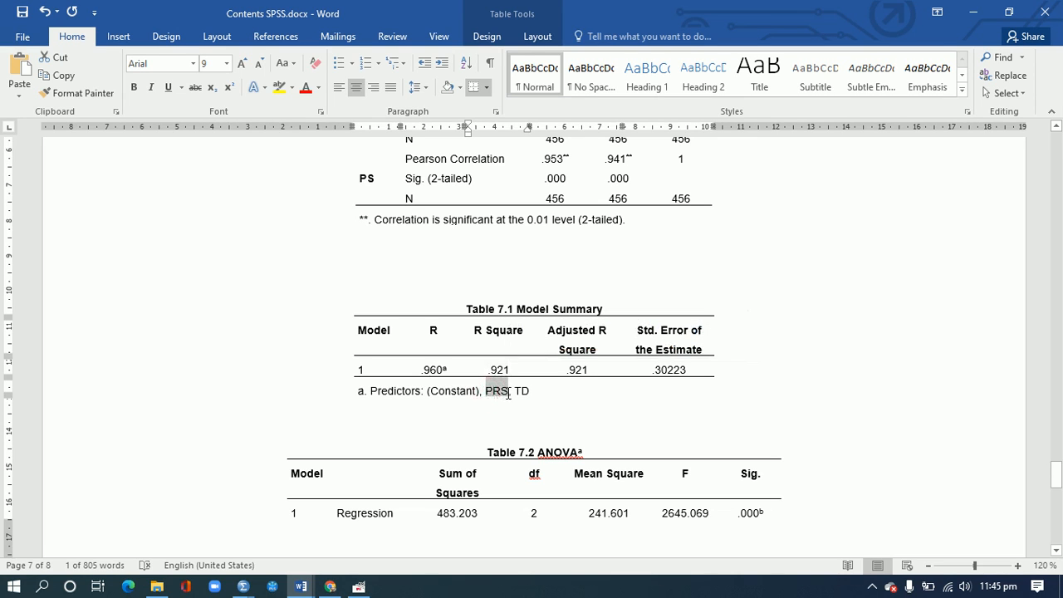
{"action": "left_click_drag", "start_coordinate": [515, 391], "coordinate": [531, 391]}
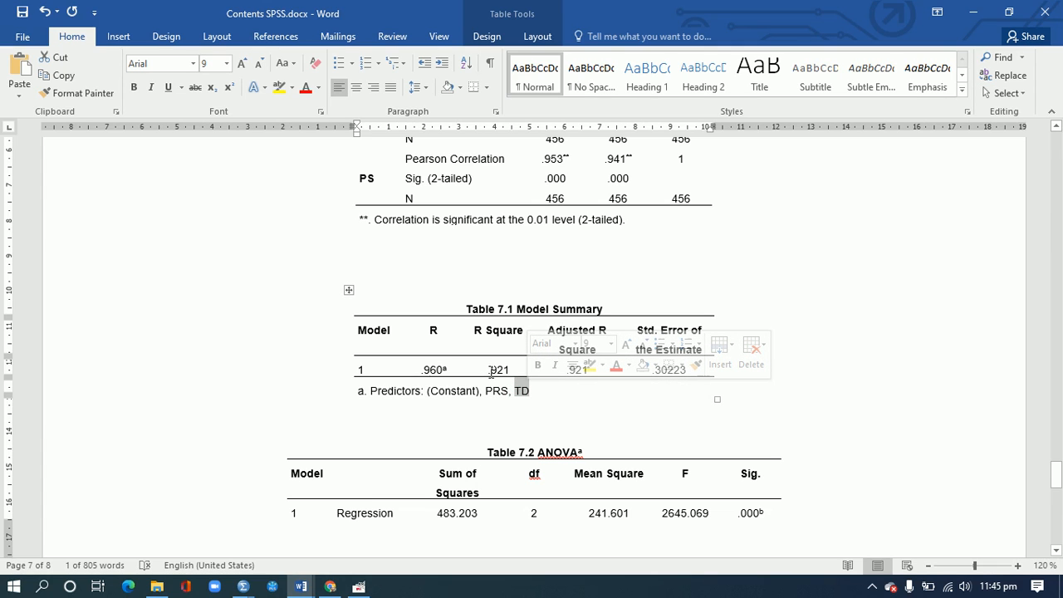
{"action": "left_click_drag", "start_coordinate": [490, 371], "coordinate": [503, 372]}
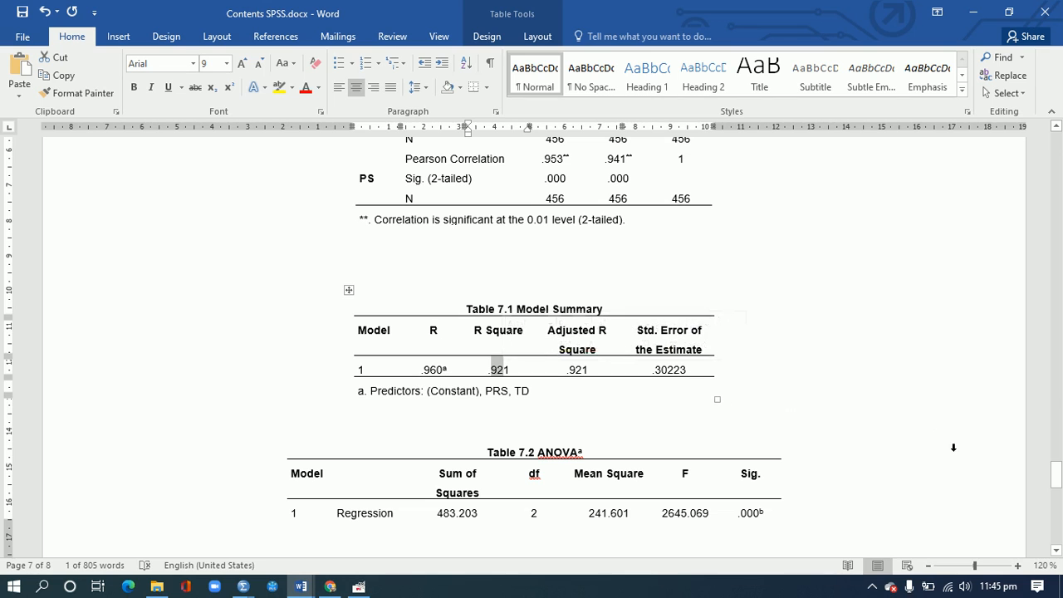
{"action": "left_click", "coordinate": [1054, 552]}
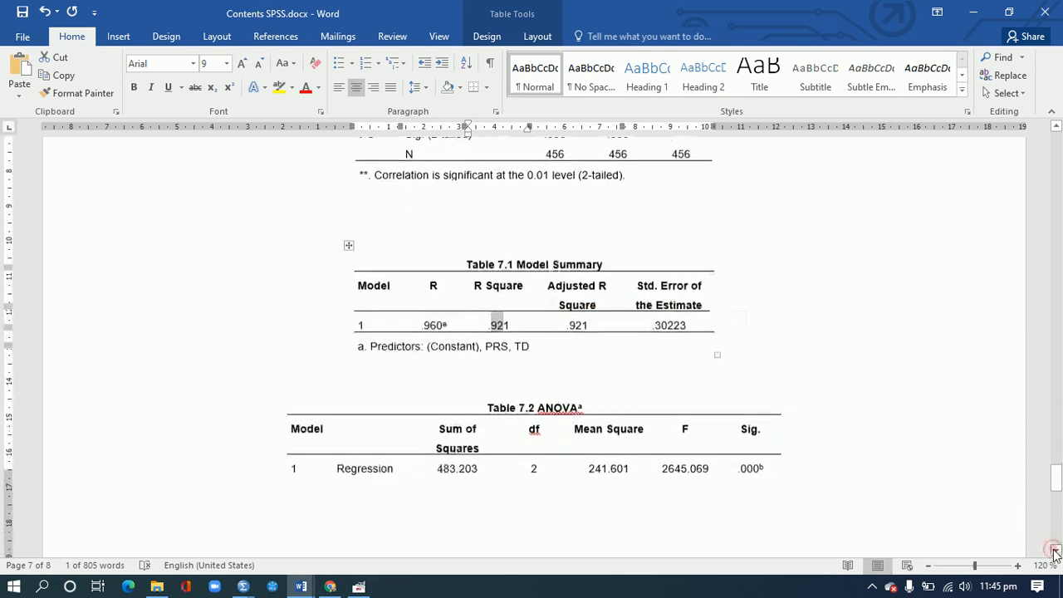
{"action": "left_click_drag", "start_coordinate": [1055, 552], "coordinate": [1055, 552]}
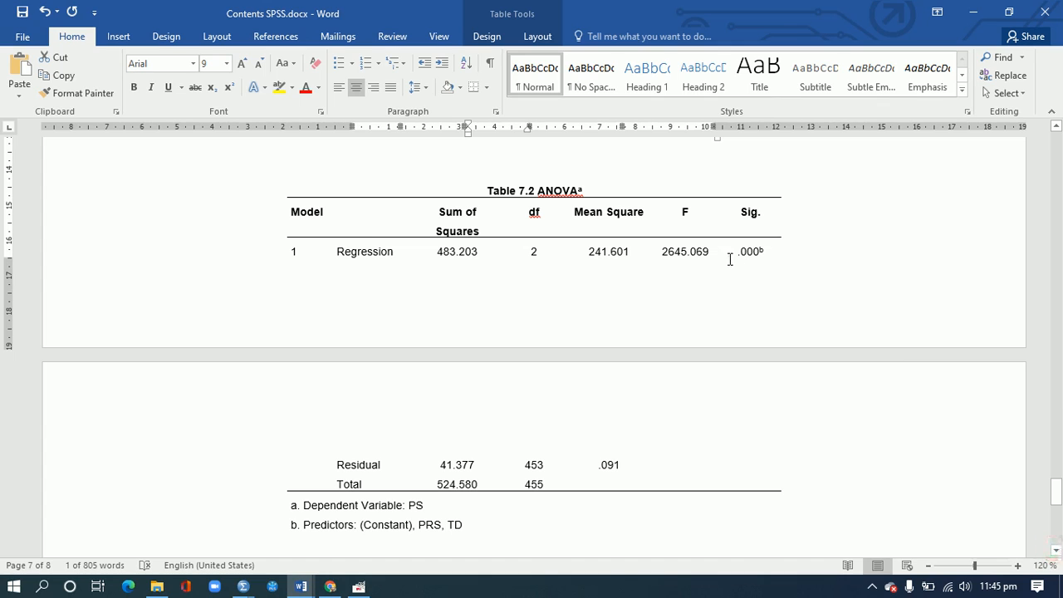
{"action": "left_click_drag", "start_coordinate": [770, 253], "coordinate": [737, 253]}
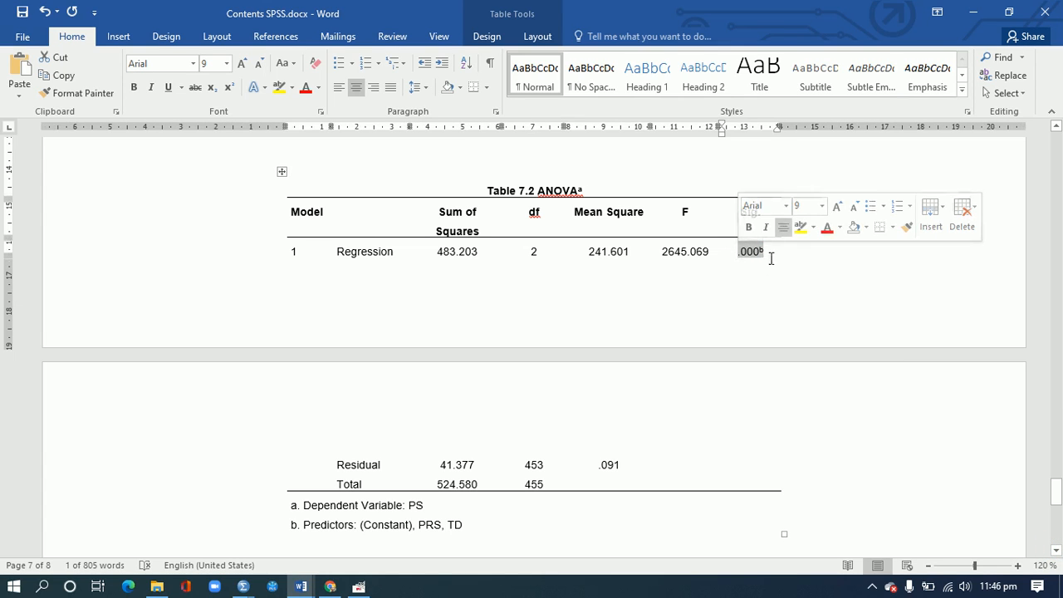
{"action": "left_click", "coordinate": [770, 256]}
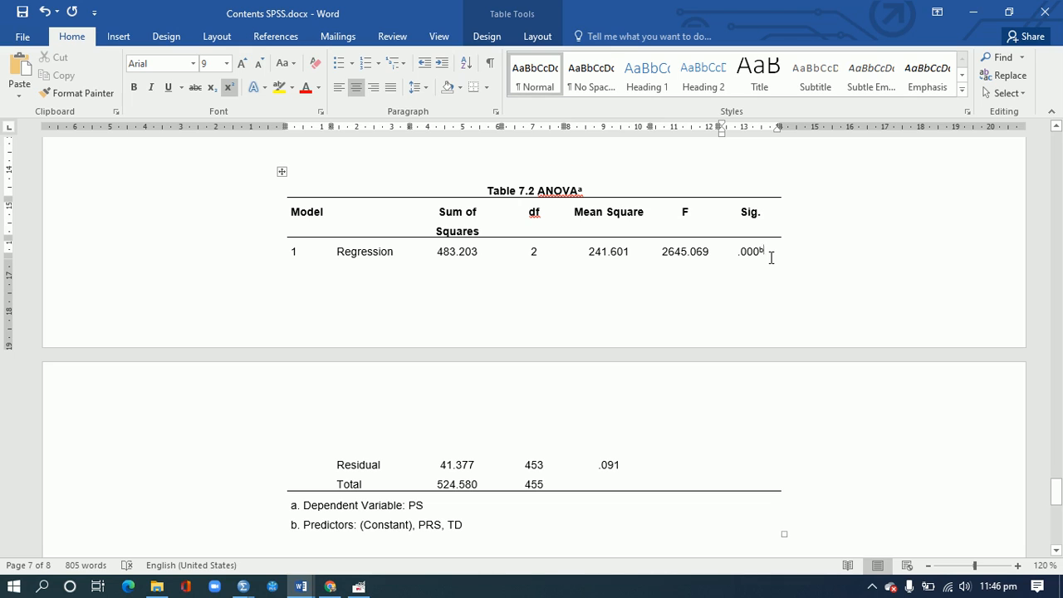
{"action": "left_click_drag", "start_coordinate": [739, 255], "coordinate": [761, 257]}
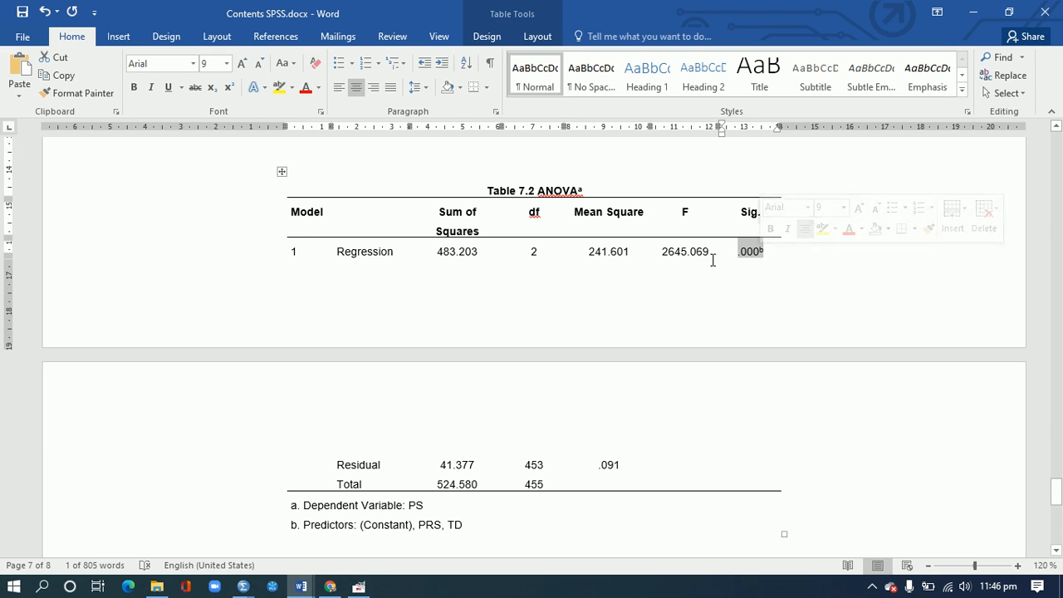
- Examine the B and t values of TD and PRS in the Coefficients table
{"action": "left_click", "coordinate": [1055, 550]}
{"action": "left_click", "coordinate": [1055, 551]}
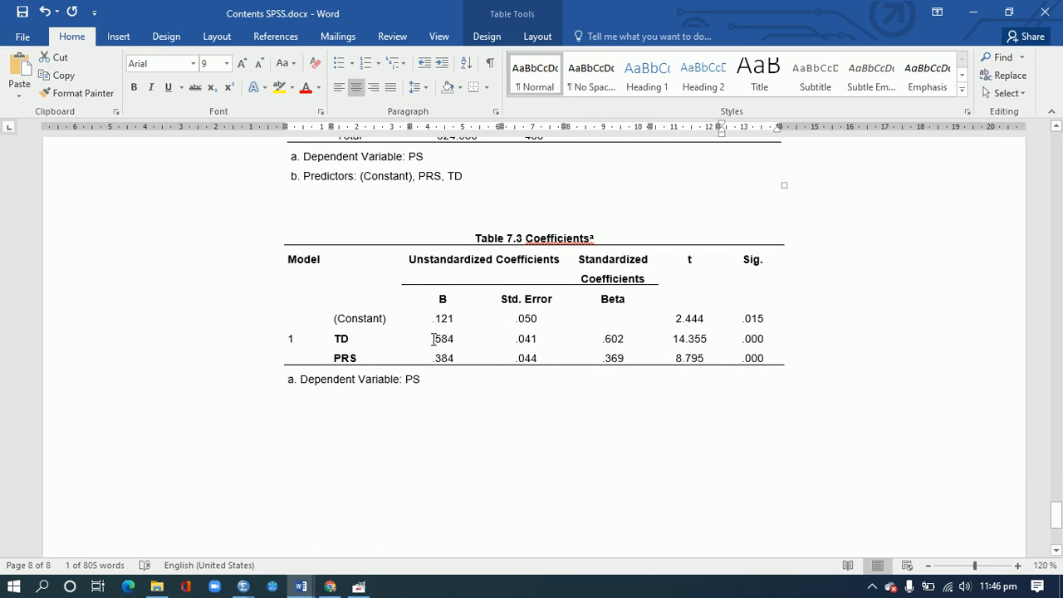
{"action": "left_click_drag", "start_coordinate": [433, 339], "coordinate": [452, 356]}
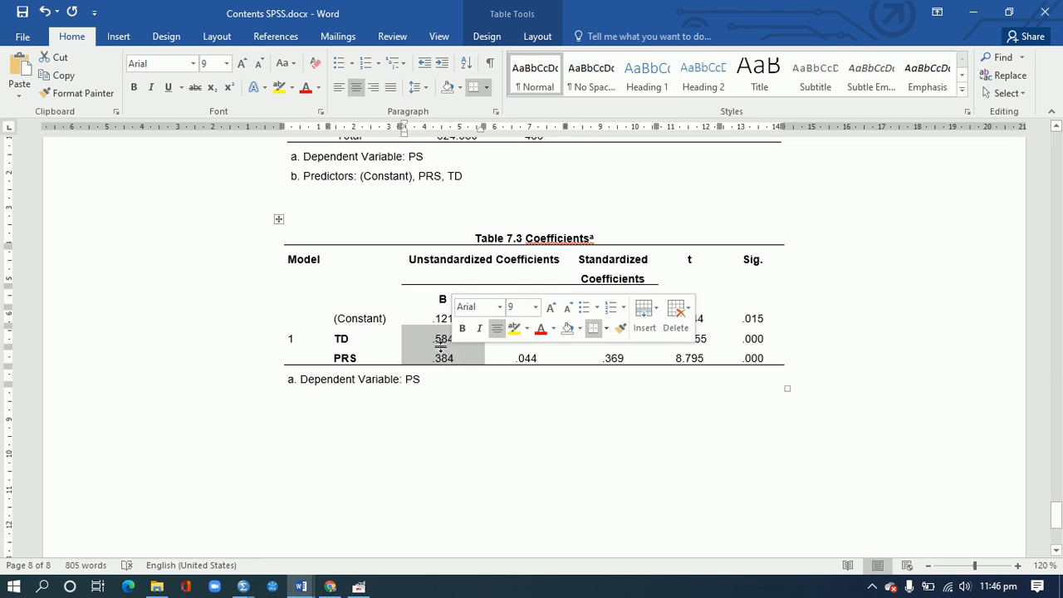
{"action": "left_click", "coordinate": [735, 353]}
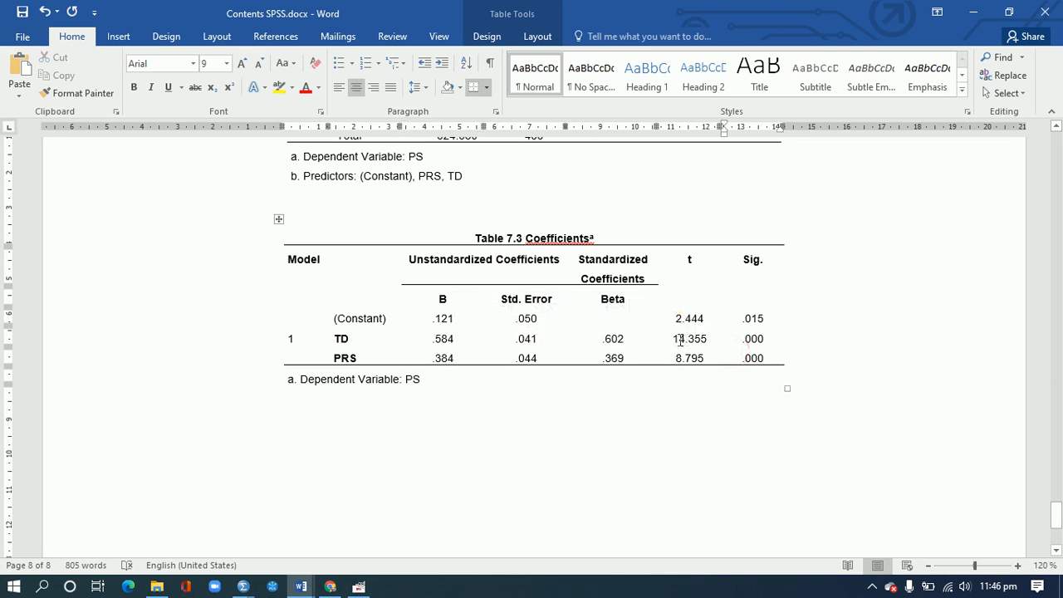
{"action": "left_click_drag", "start_coordinate": [676, 339], "coordinate": [686, 356]}
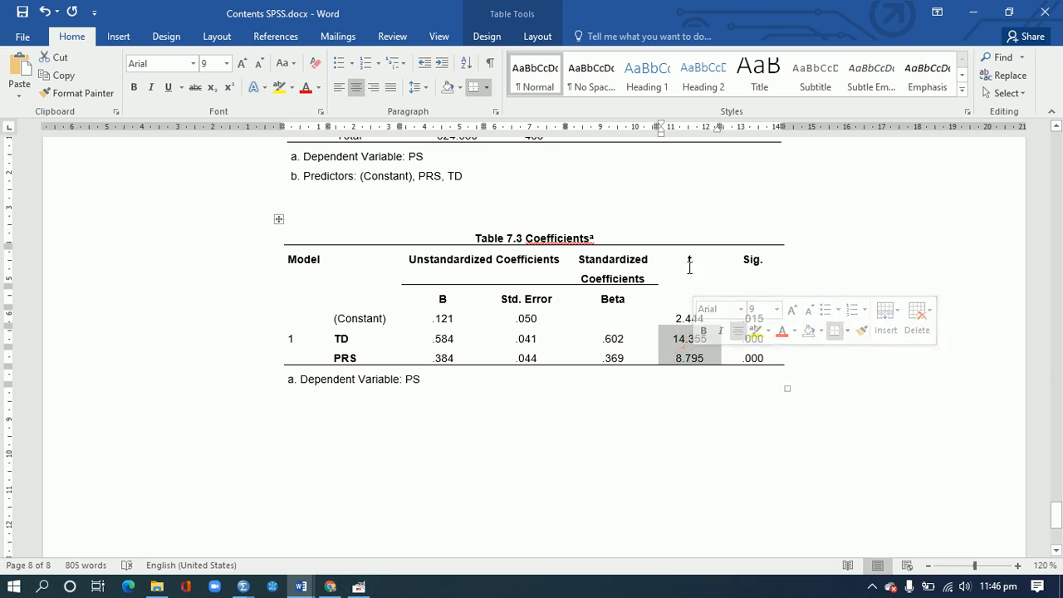
{"action": "left_click", "coordinate": [683, 357]}
{"action": "double_click", "coordinate": [686, 339]}
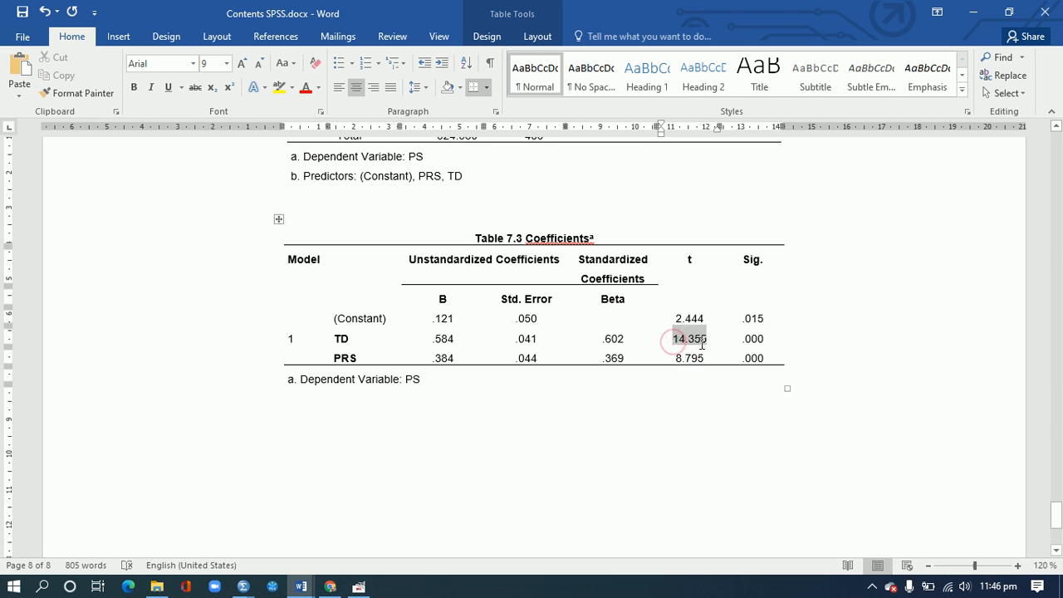
{"action": "double_click", "coordinate": [682, 358]}
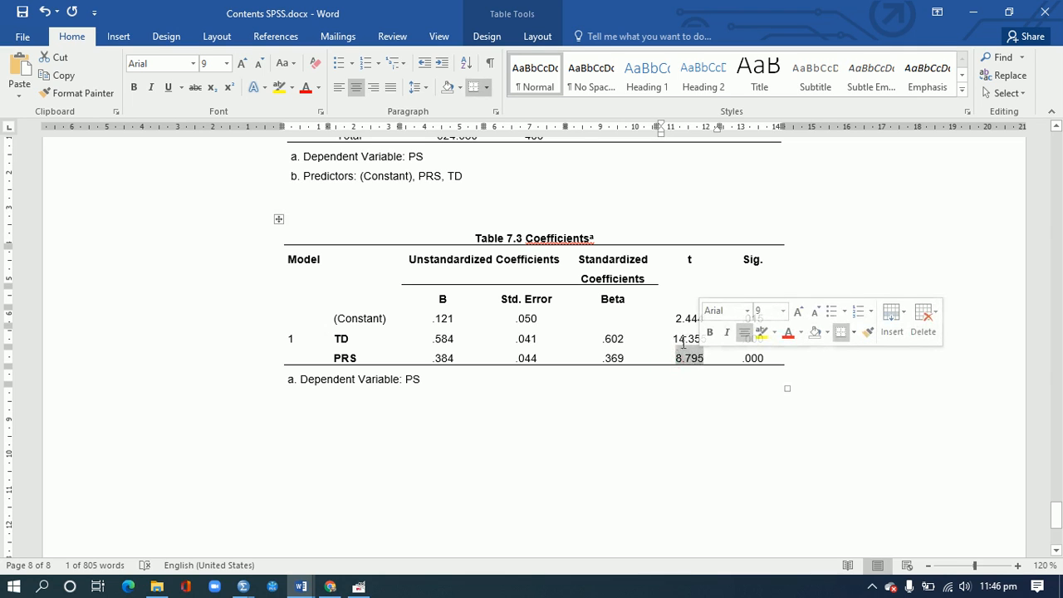
- Review the effects of TD and PRS on the dependent variable PS using their B, t and Sig. values
{"action": "left_click", "coordinate": [355, 337]}
{"action": "left_click", "coordinate": [360, 353]}
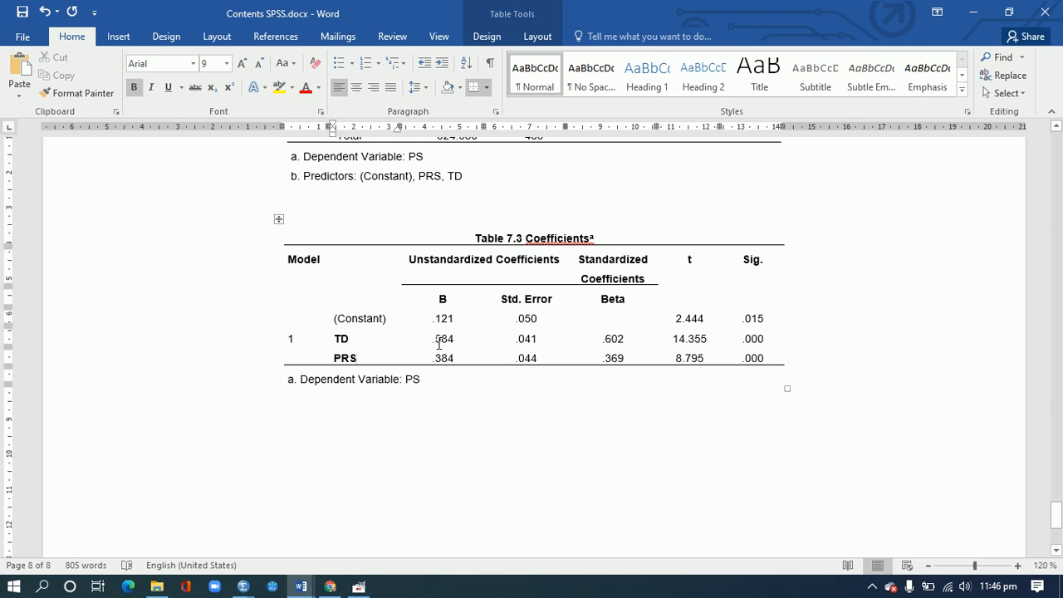
{"action": "double_click", "coordinate": [414, 378]}
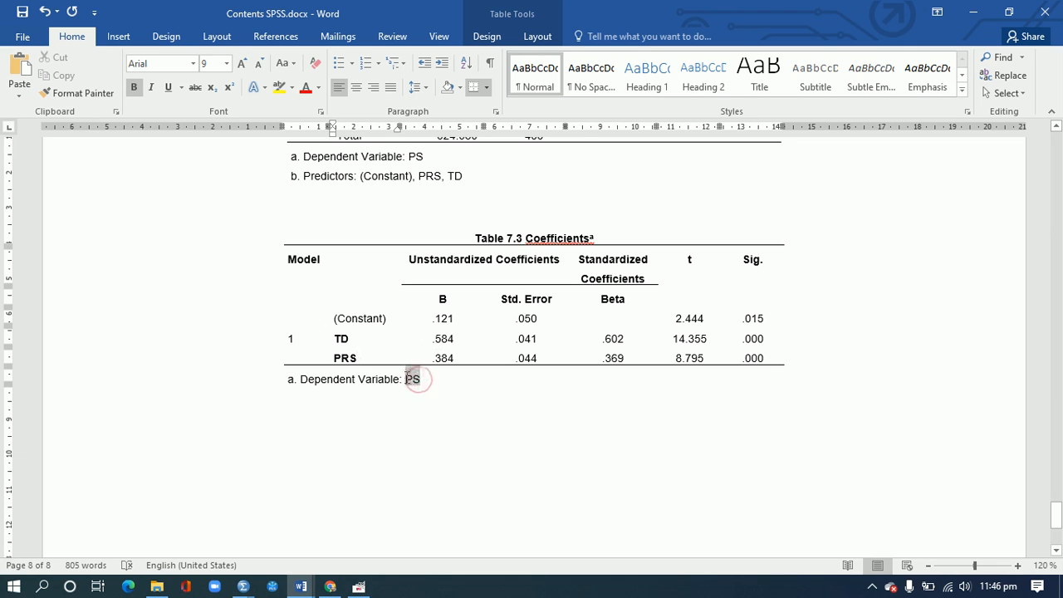
{"action": "left_click", "coordinate": [396, 338]}
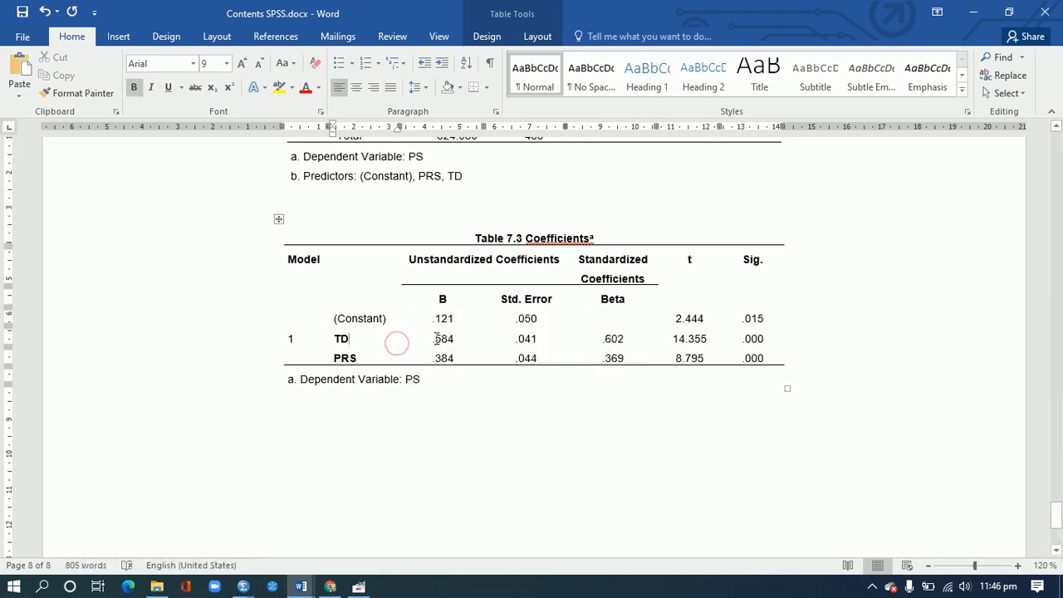
{"action": "left_click_drag", "start_coordinate": [430, 337], "coordinate": [452, 352]}
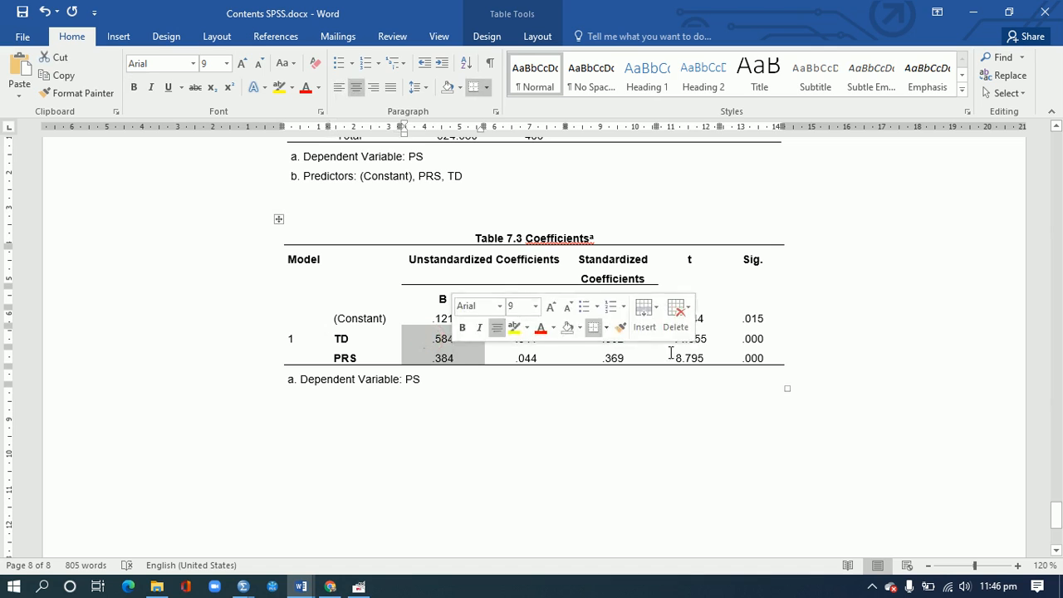
{"action": "left_click", "coordinate": [715, 339]}
{"action": "left_click_drag", "start_coordinate": [667, 338], "coordinate": [693, 357]}
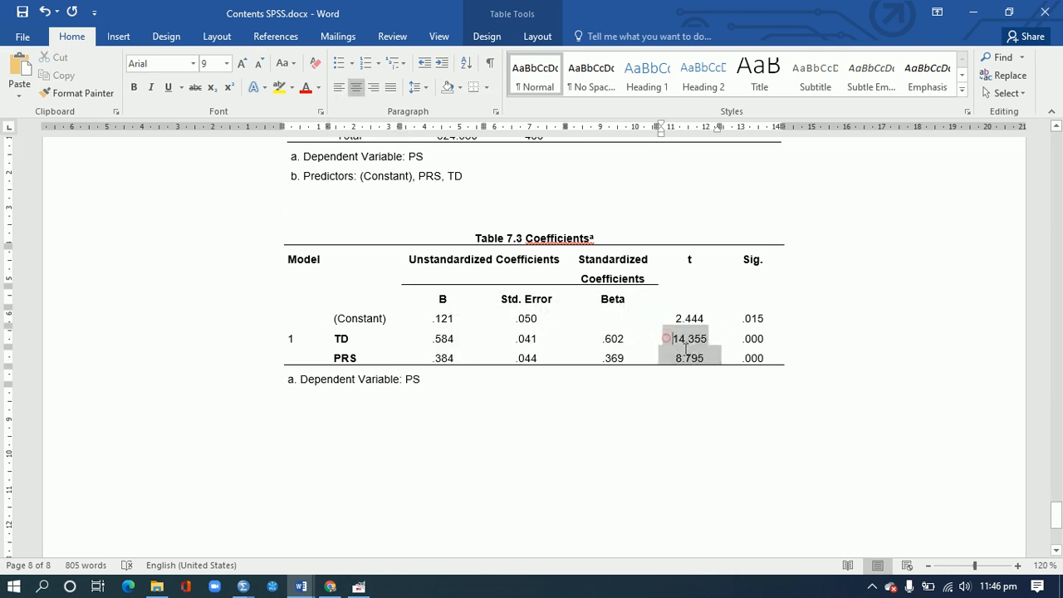
{"action": "left_click", "coordinate": [746, 355]}
{"action": "left_click_drag", "start_coordinate": [742, 338], "coordinate": [752, 358]}
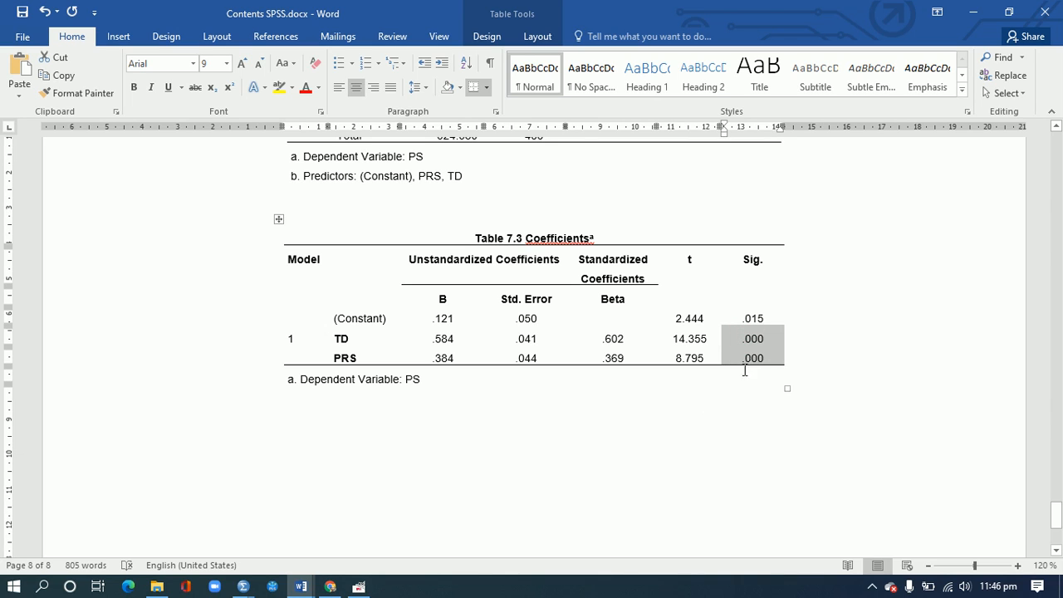
{"action": "left_click_drag", "start_coordinate": [771, 358], "coordinate": [395, 342]}
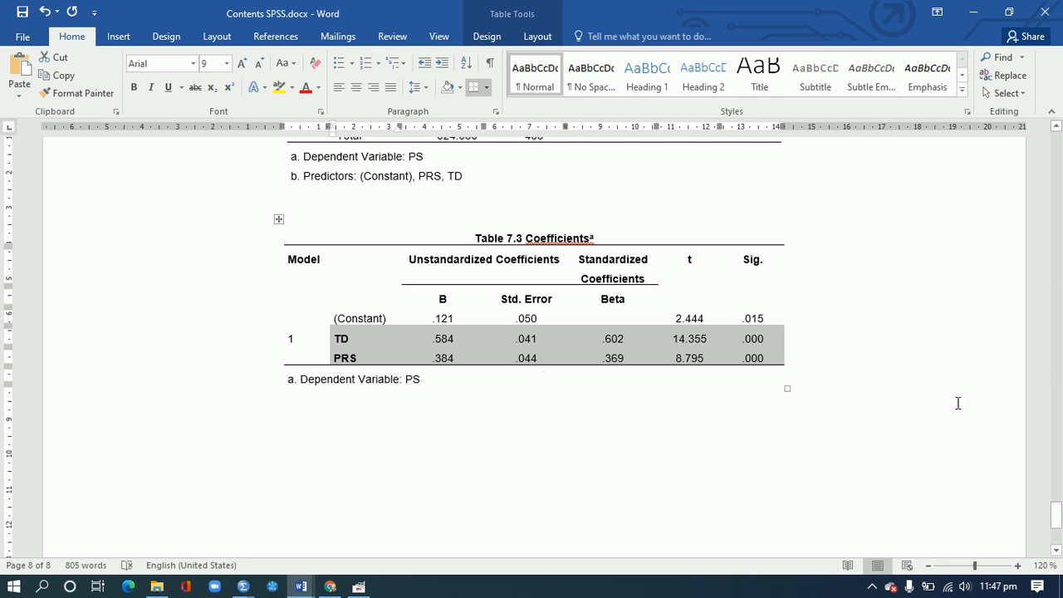
{"action": "mouse_move", "coordinate": [1060, 504]}
{"action": "left_mouse_down"}
{"action": "mouse_move", "coordinate": [1057, 468]}
{"action": "mouse_move", "coordinate": [1056, 512]}
{"action": "left_mouse_up"}
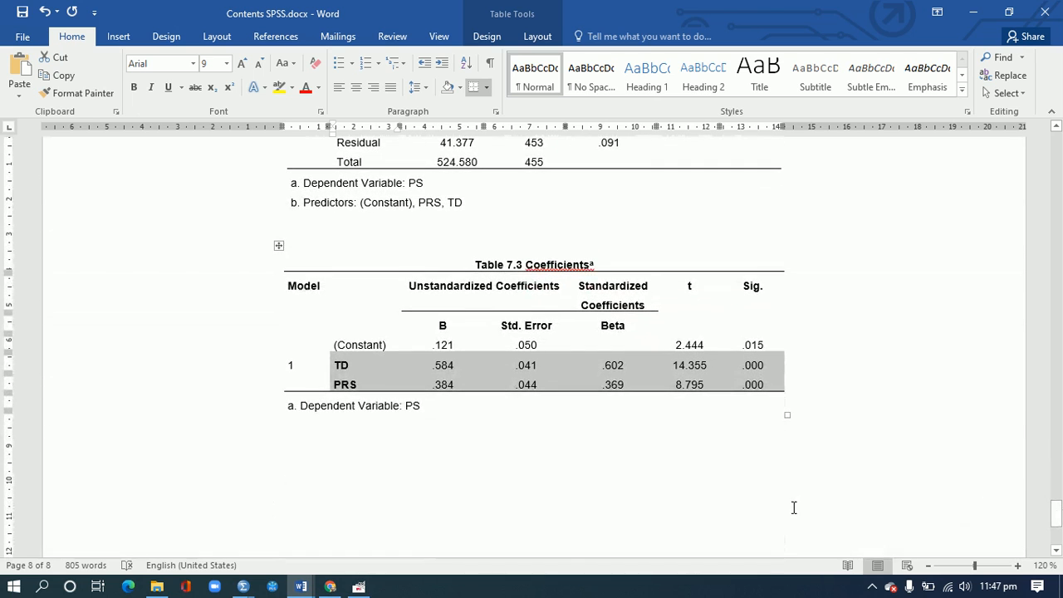
{"action": "left_click", "coordinate": [870, 587]}
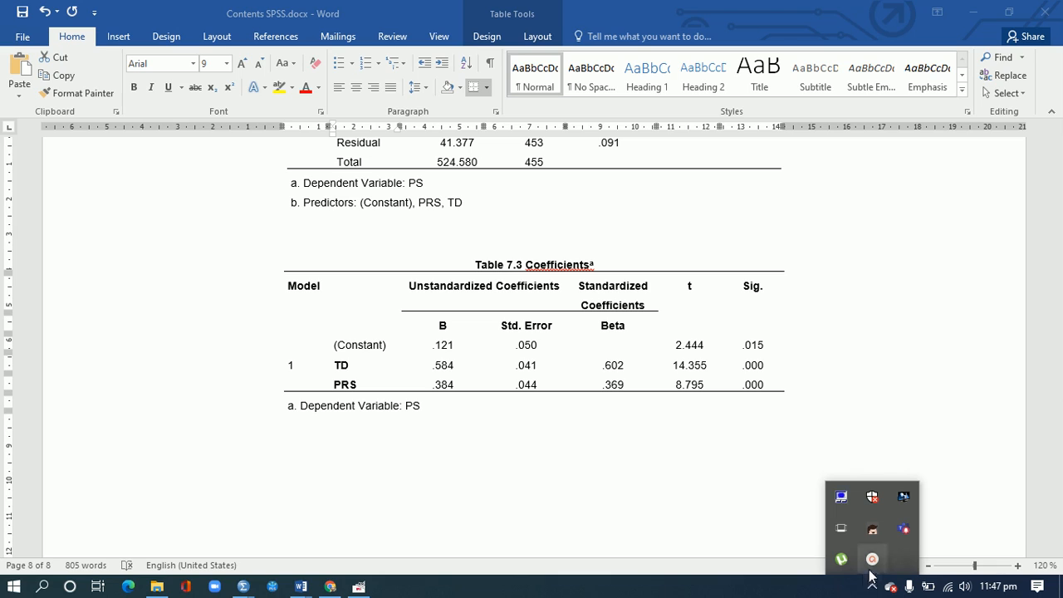
{"action": "left_click", "coordinate": [871, 559]}
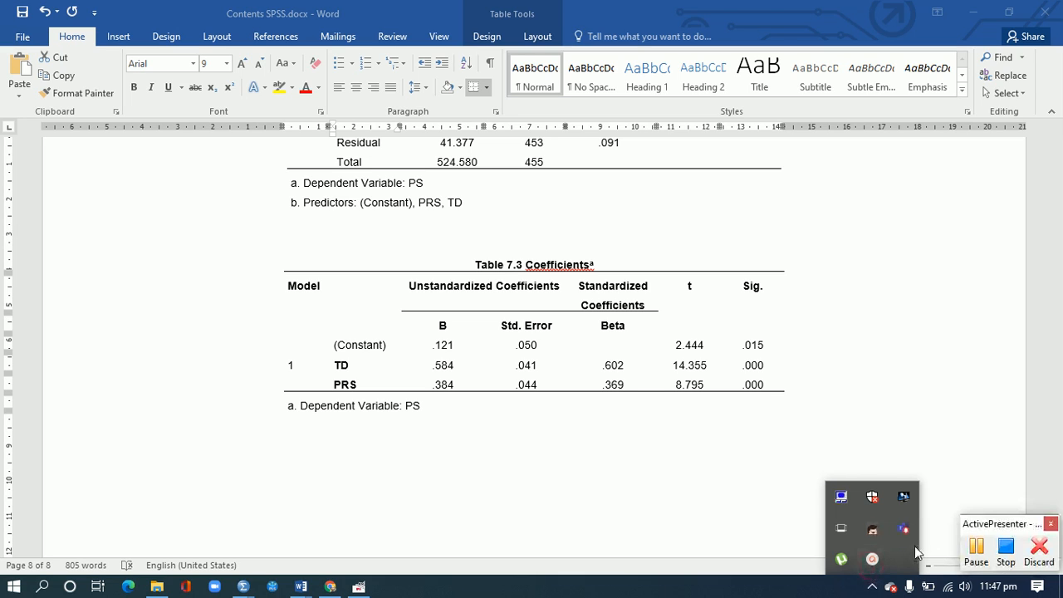